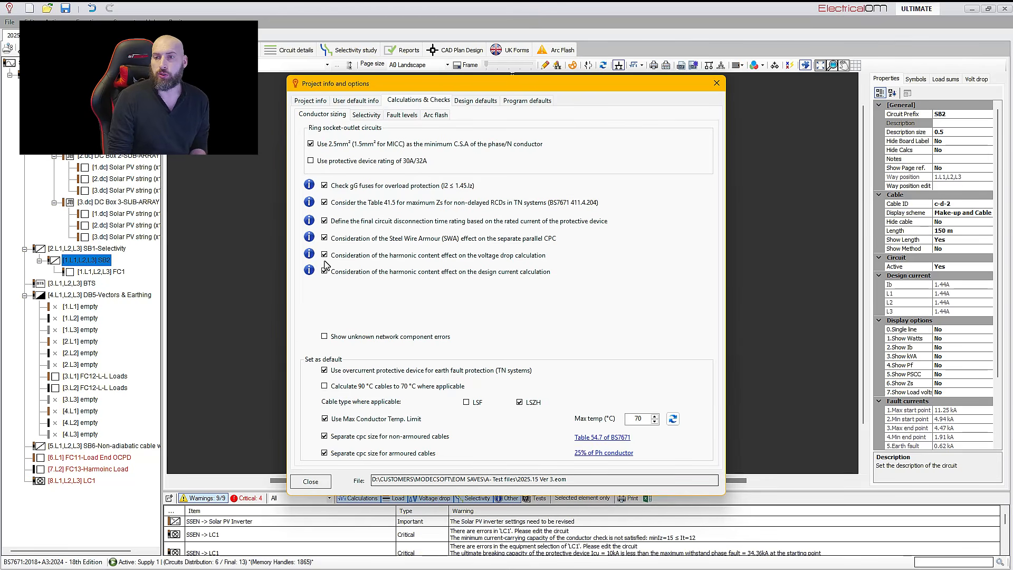
Close the project options and lower the third harmonic content of the FC13 harmonic load circuit to 65%
click(716, 83)
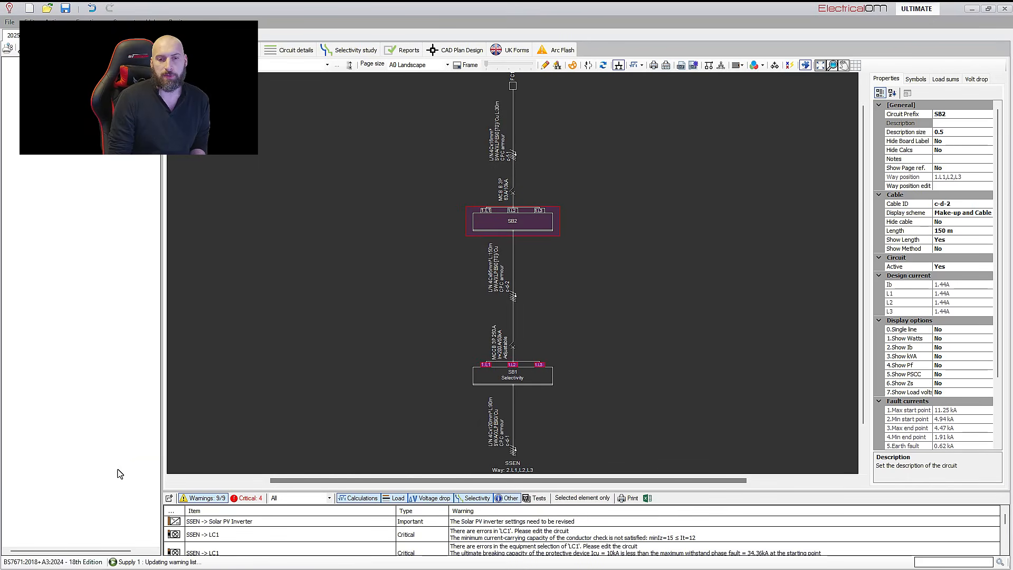
click(119, 469)
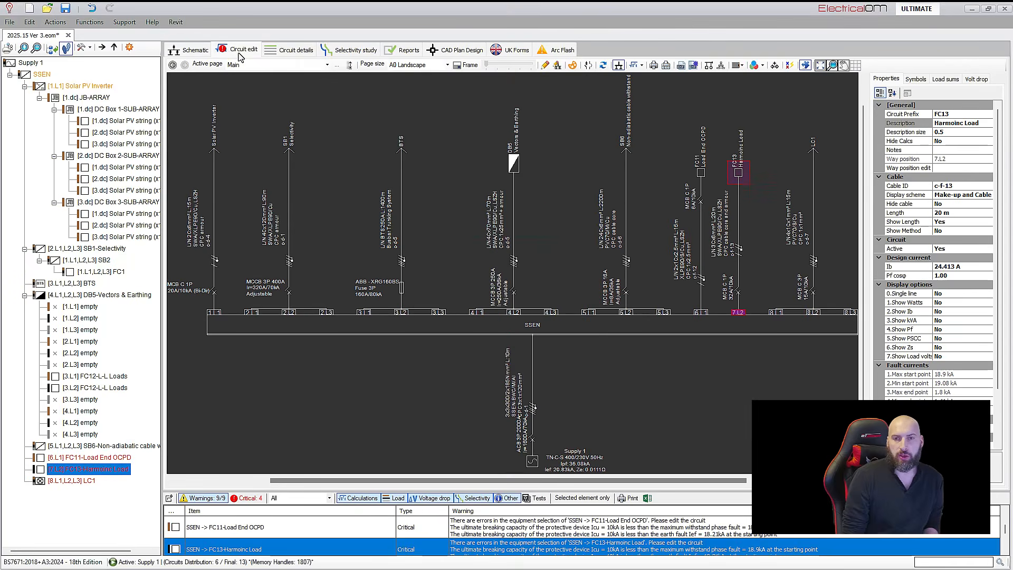
click(239, 52)
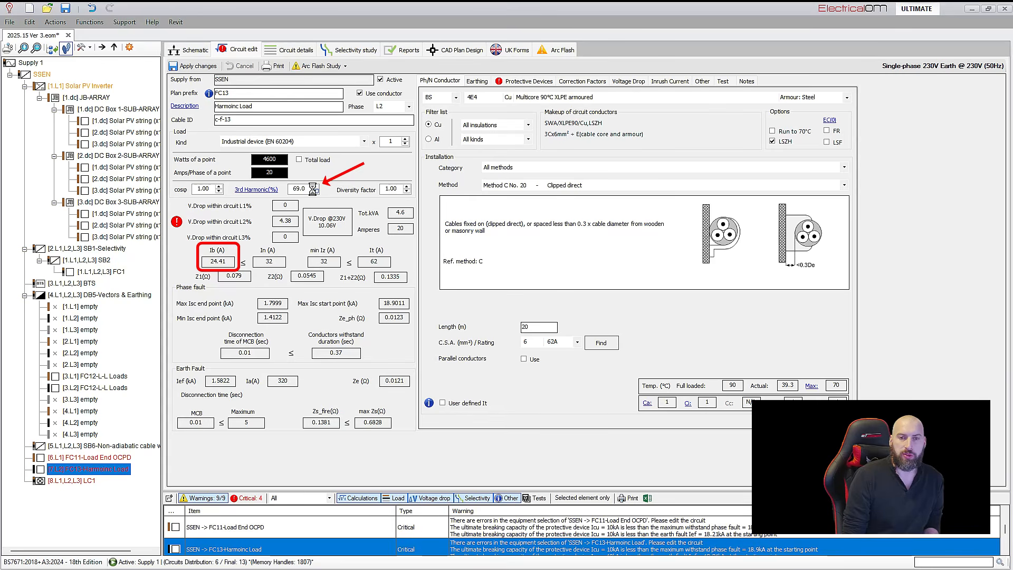
click(314, 191)
click(314, 191)
click(314, 191)
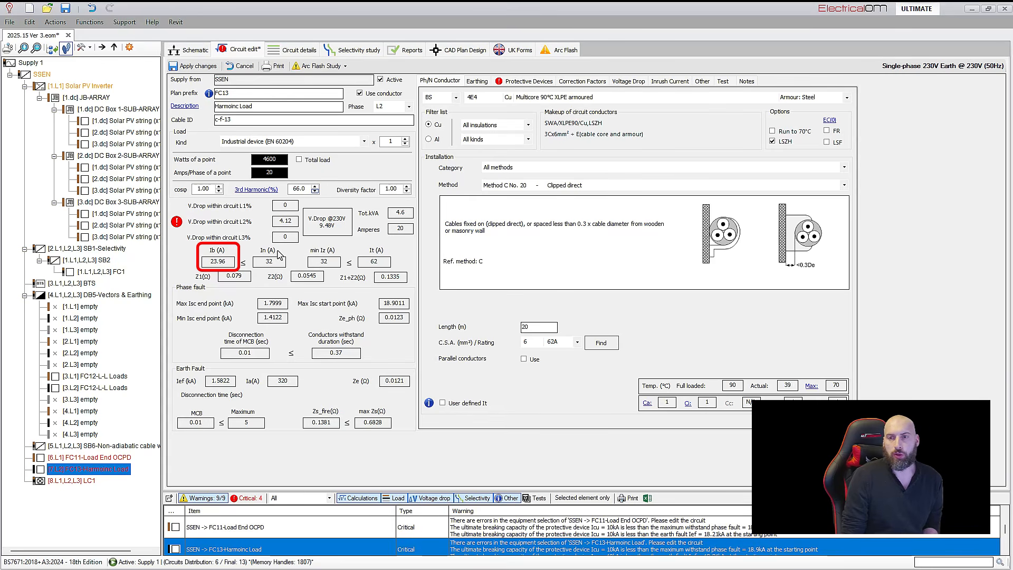
click(314, 191)
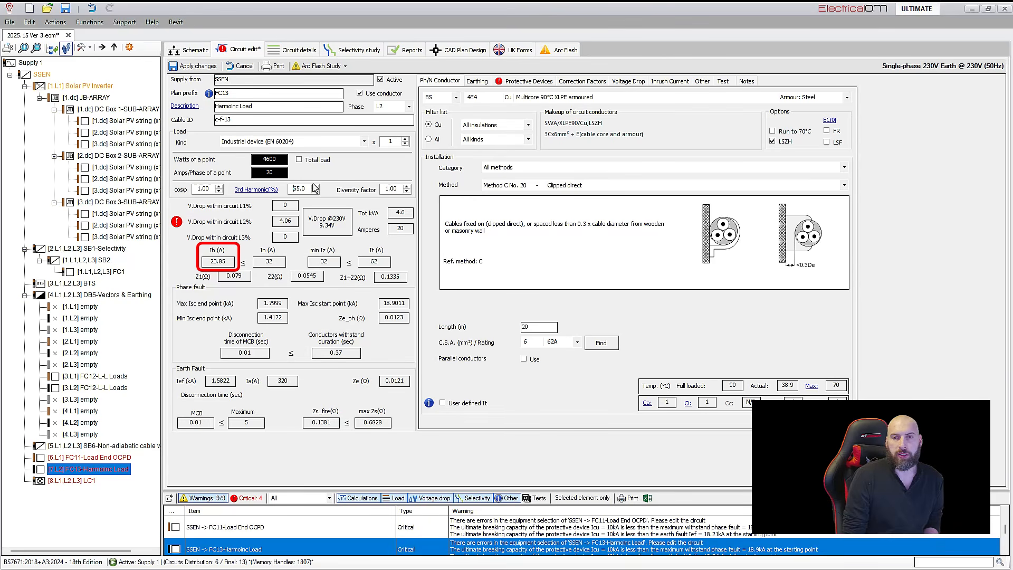
click(315, 187)
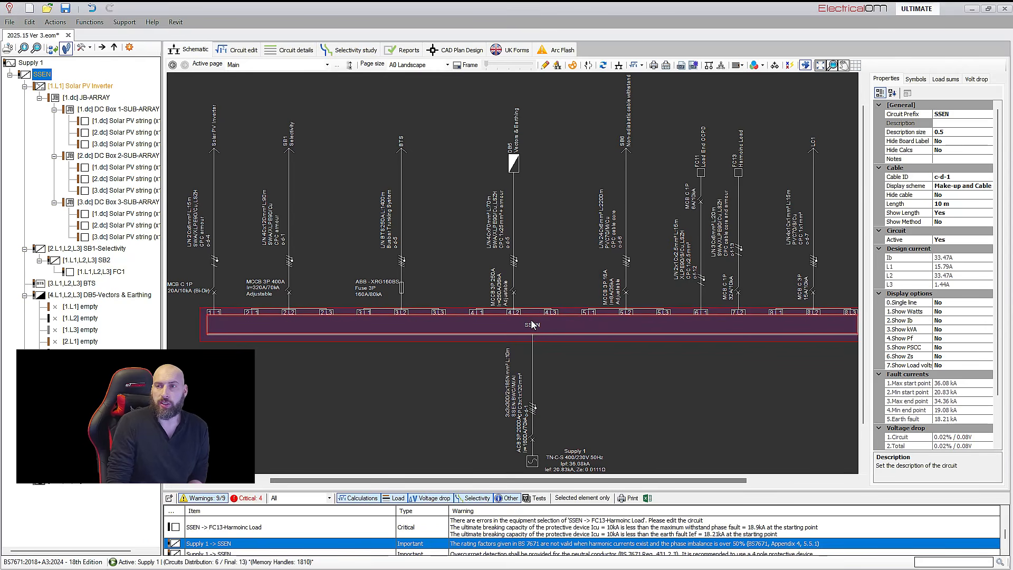
Set the SSEN supply cable length to 100 m and toggle the Bentonite-filled ducts option on and back off
double_click(533, 324)
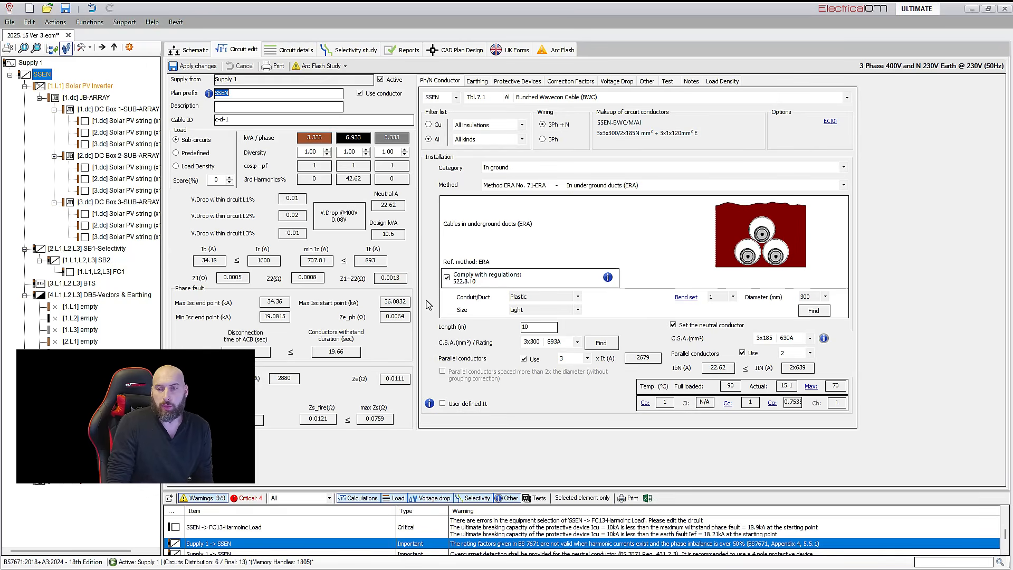
click(536, 326)
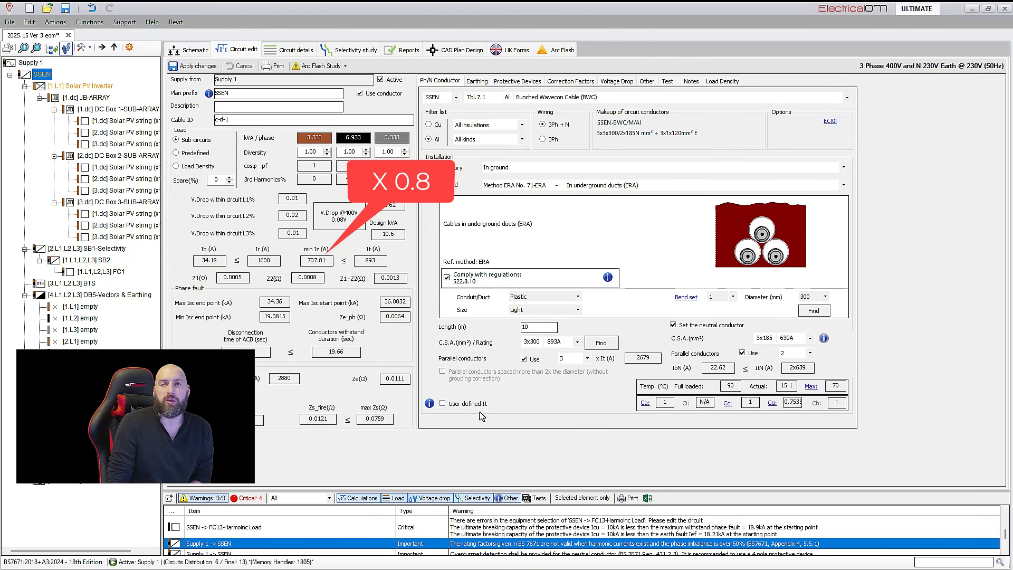
text(0)
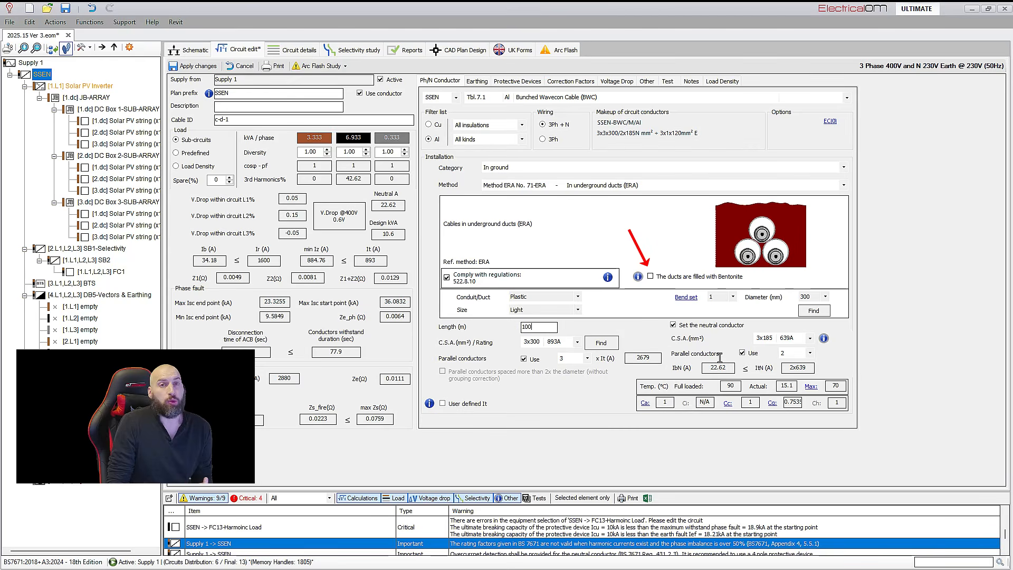
click(691, 277)
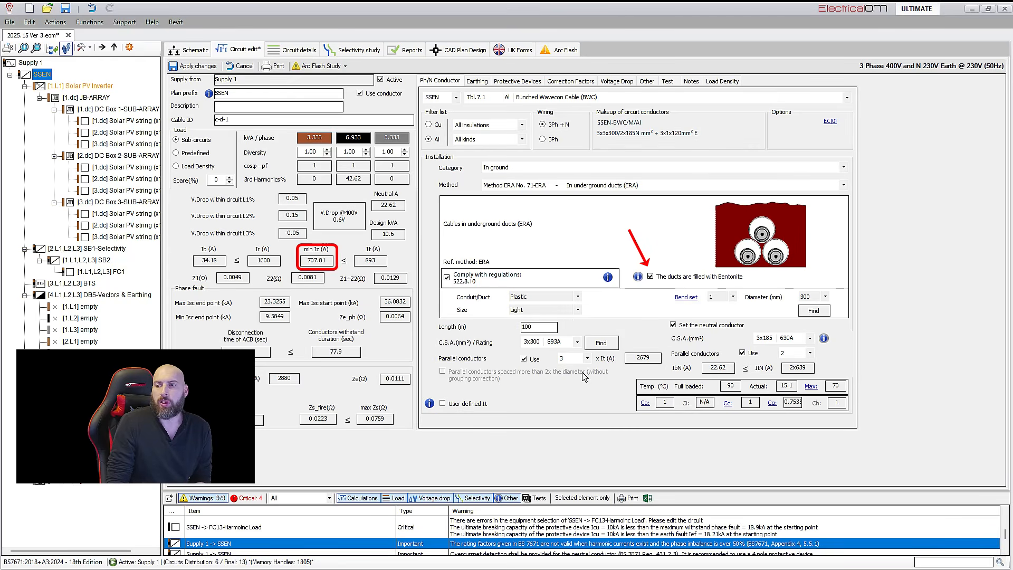
click(651, 277)
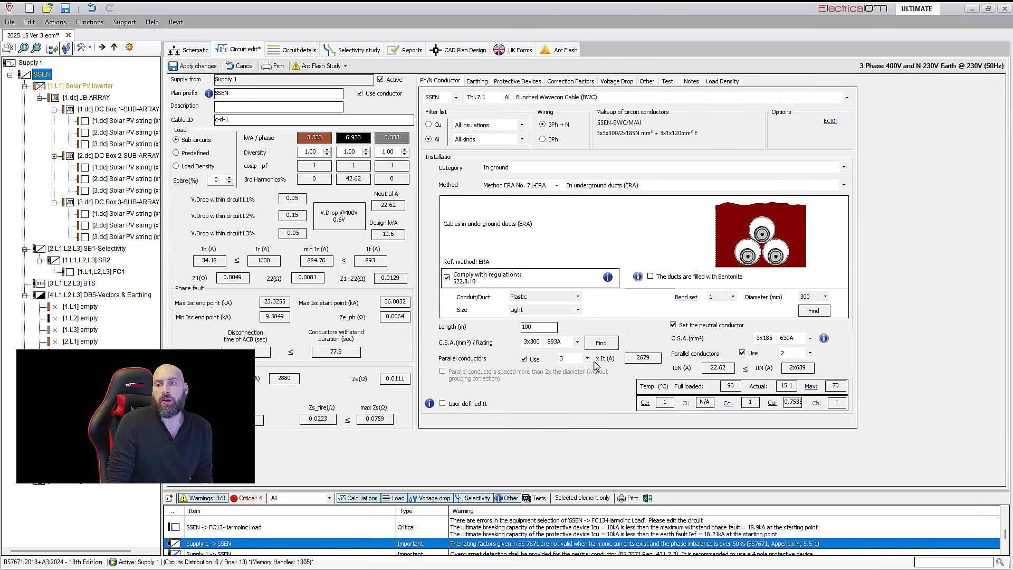
Set the SSEN supply cable length to 101 m, read the length error and apply the changes
click(544, 327)
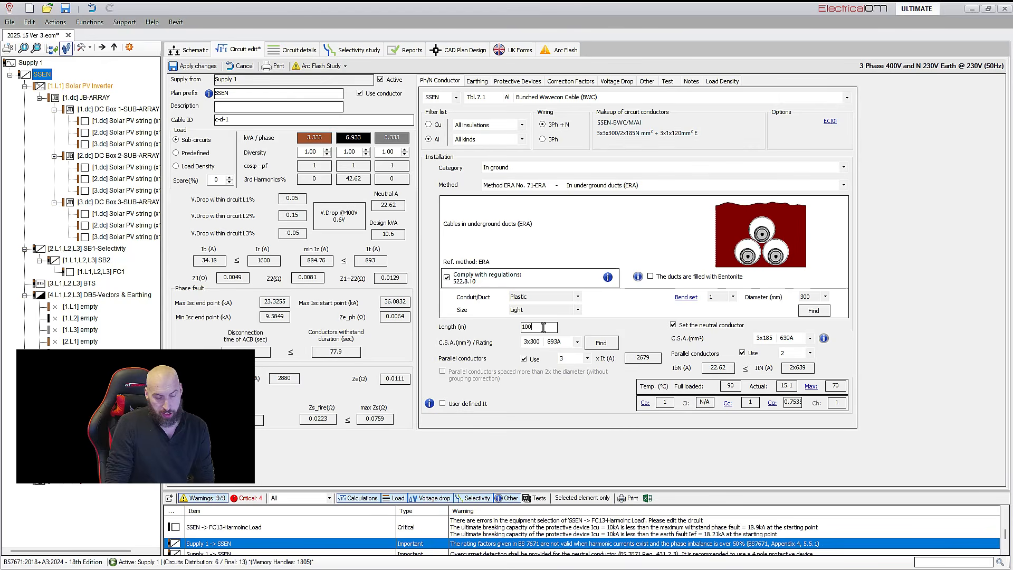
key(BackSpace)
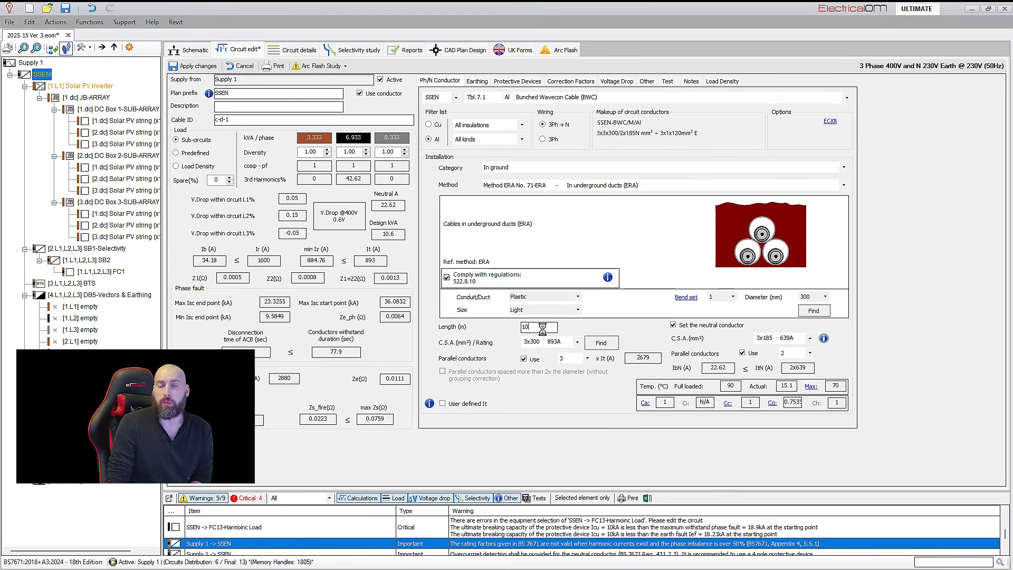
text(1)
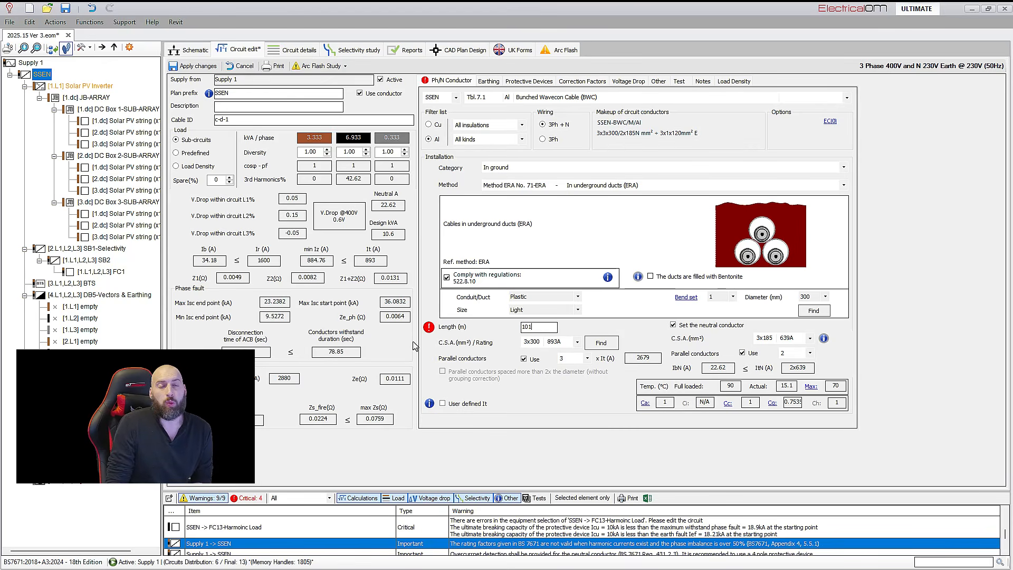
mouse_move(430, 333)
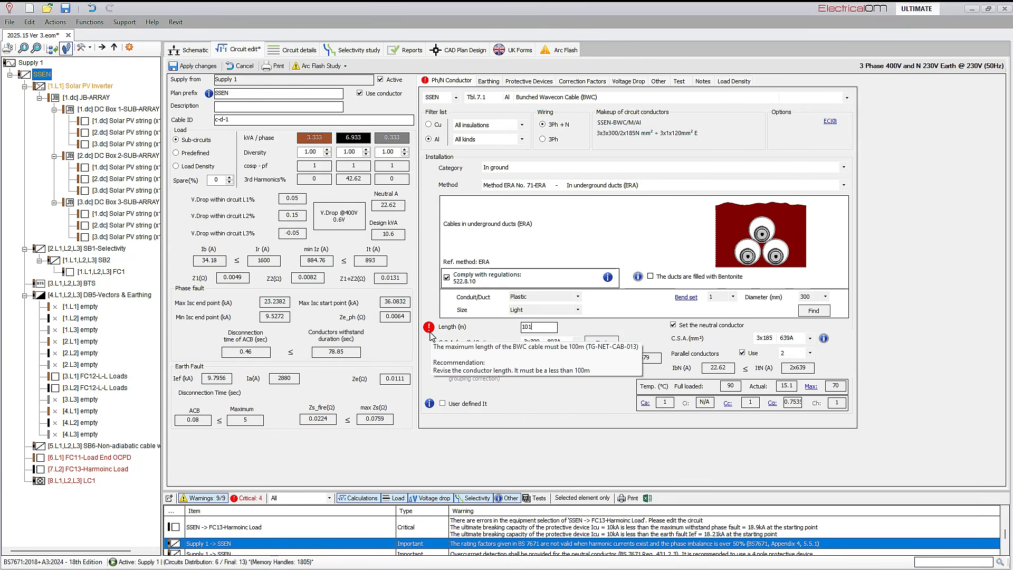
click(193, 66)
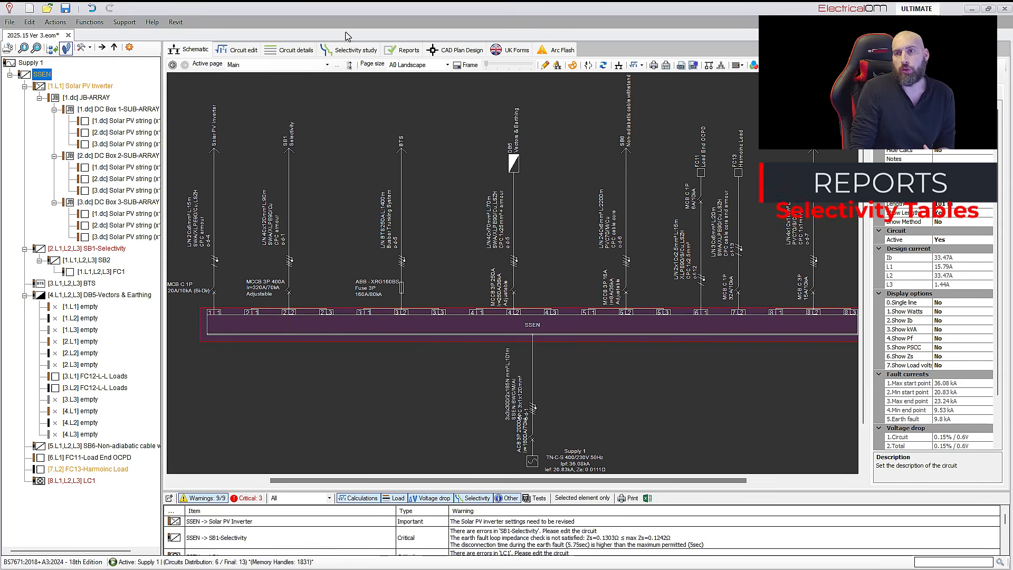
Examine the energy-based selectivity entries for SB1 and SB2 in the Selectivity study results report
click(397, 51)
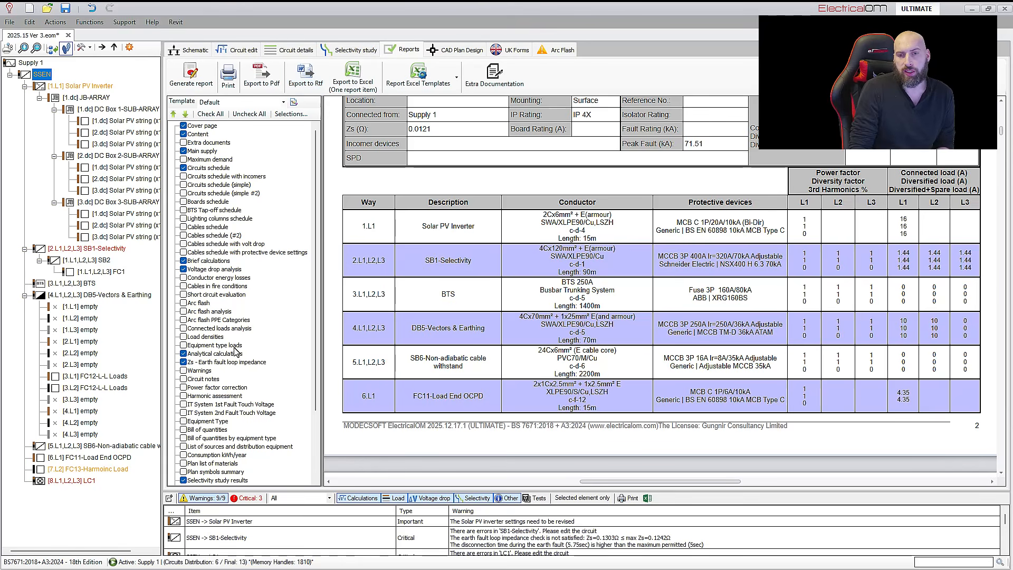
scroll(235, 369, down, 3)
click(220, 405)
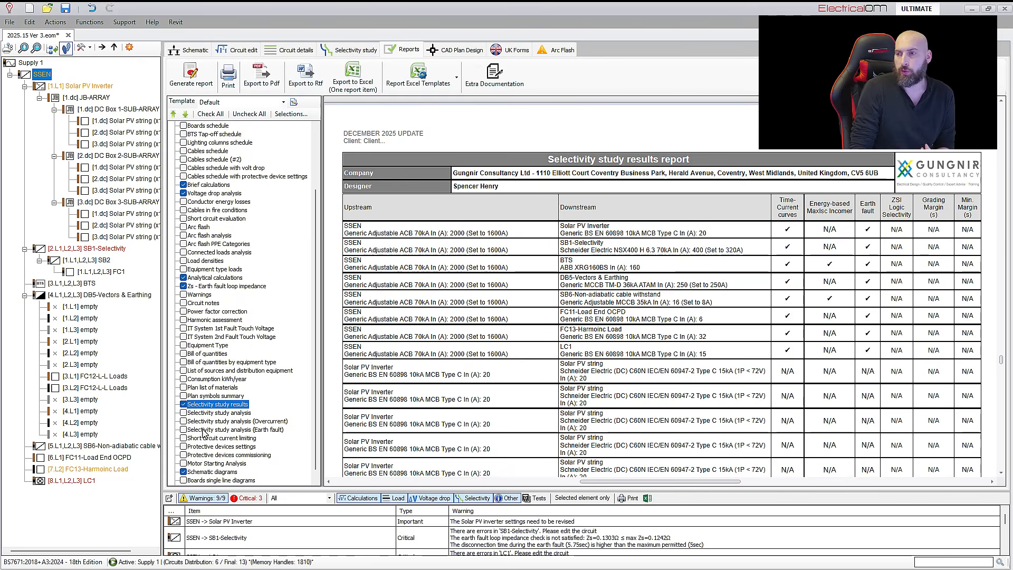
scroll(918, 285, down, 10)
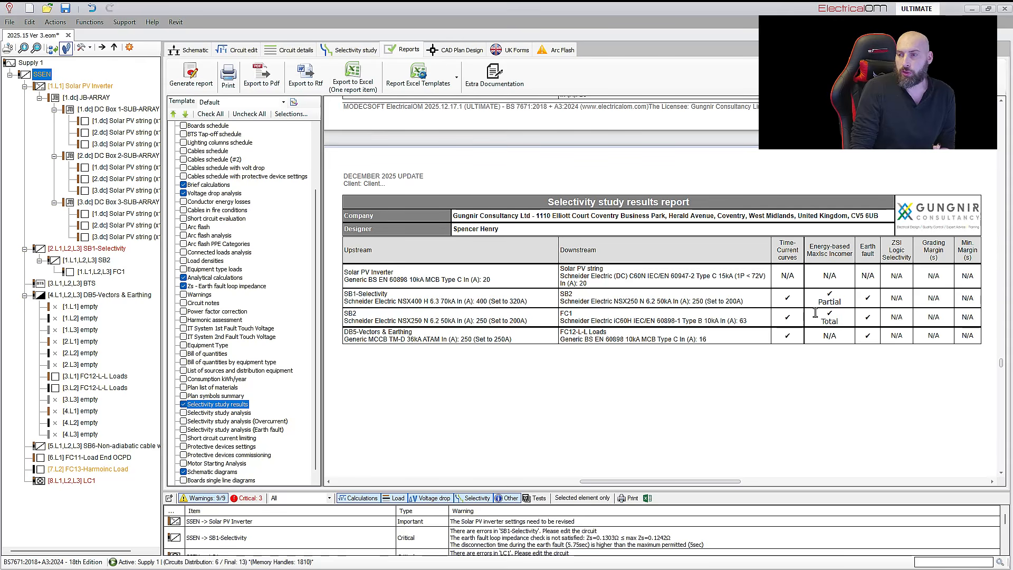
drag(842, 307, 816, 306)
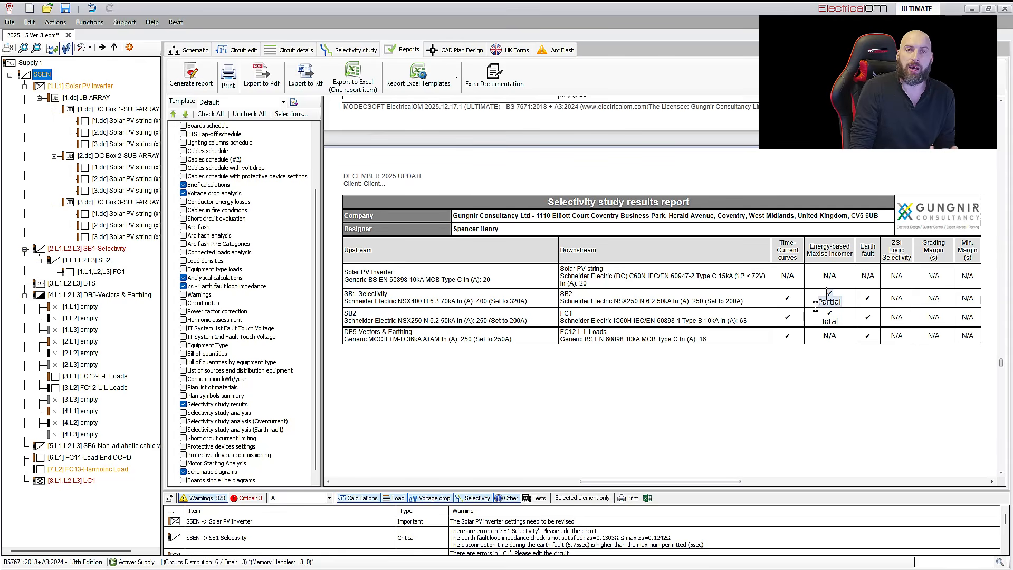
click(846, 320)
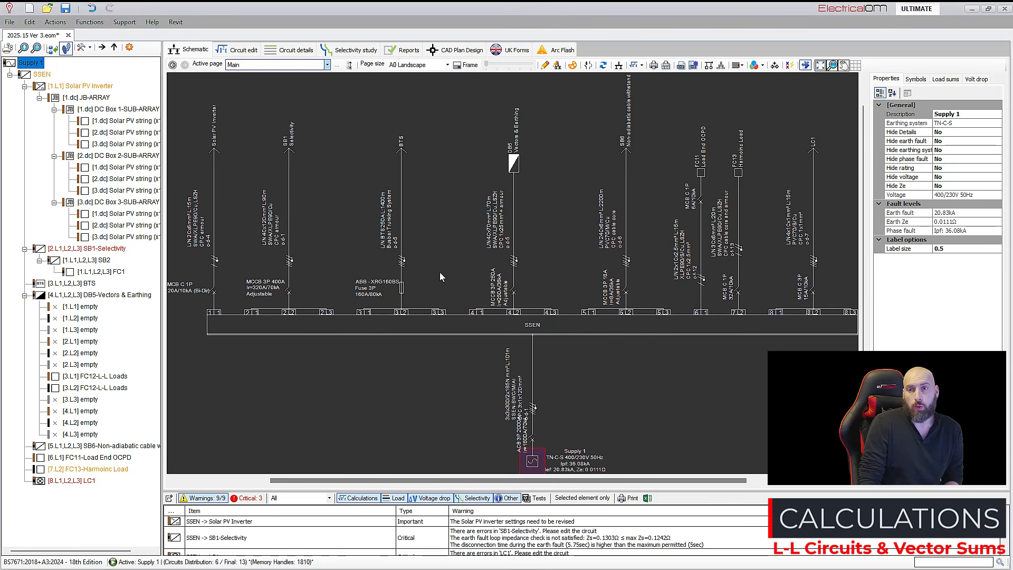
Inspect the phase options of the FC12 L-L Loads circuit on board DB5, leaving its phase unchanged, and return to the schematic
double_click(483, 273)
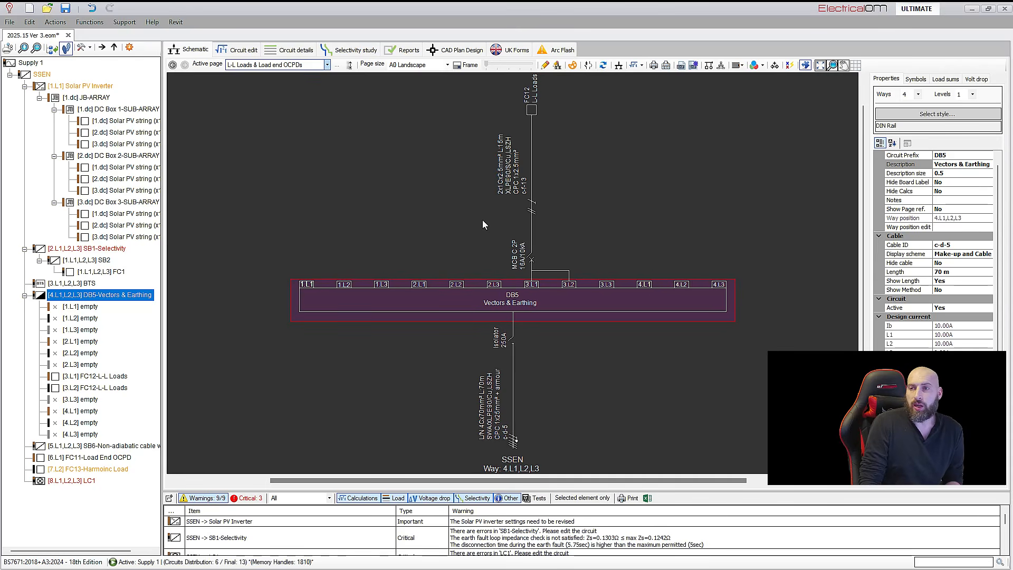
double_click(531, 112)
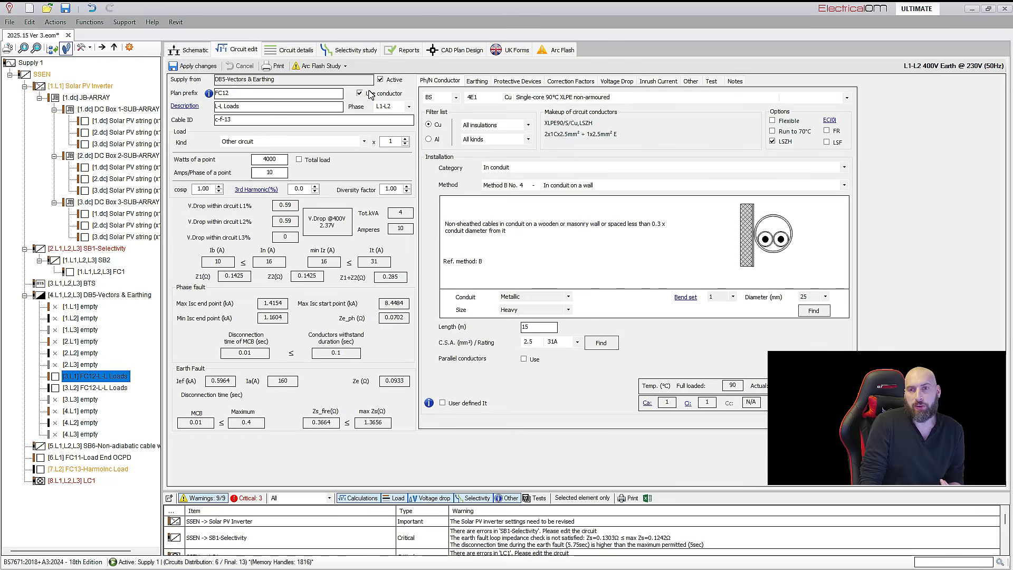
click(409, 106)
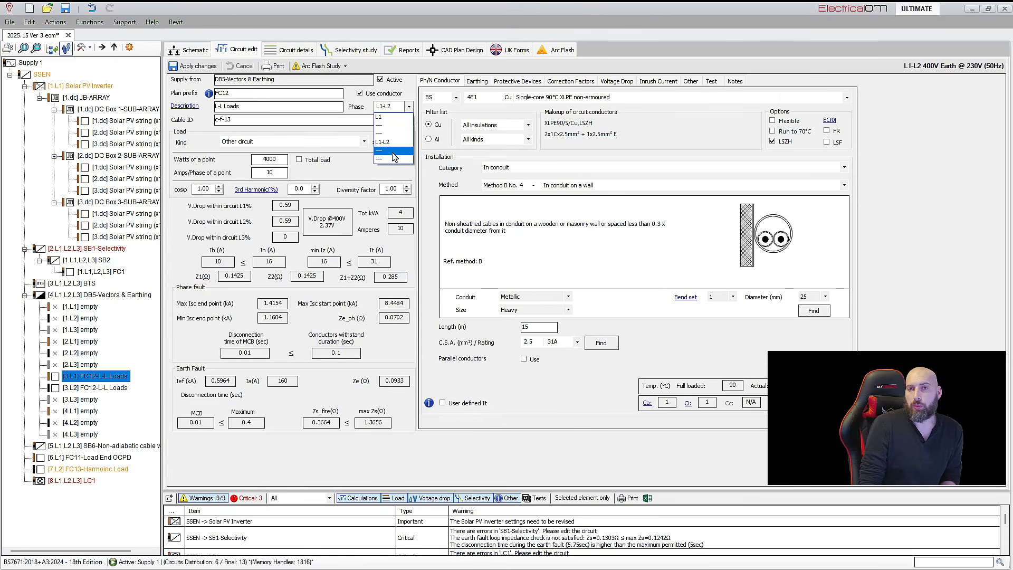
click(177, 54)
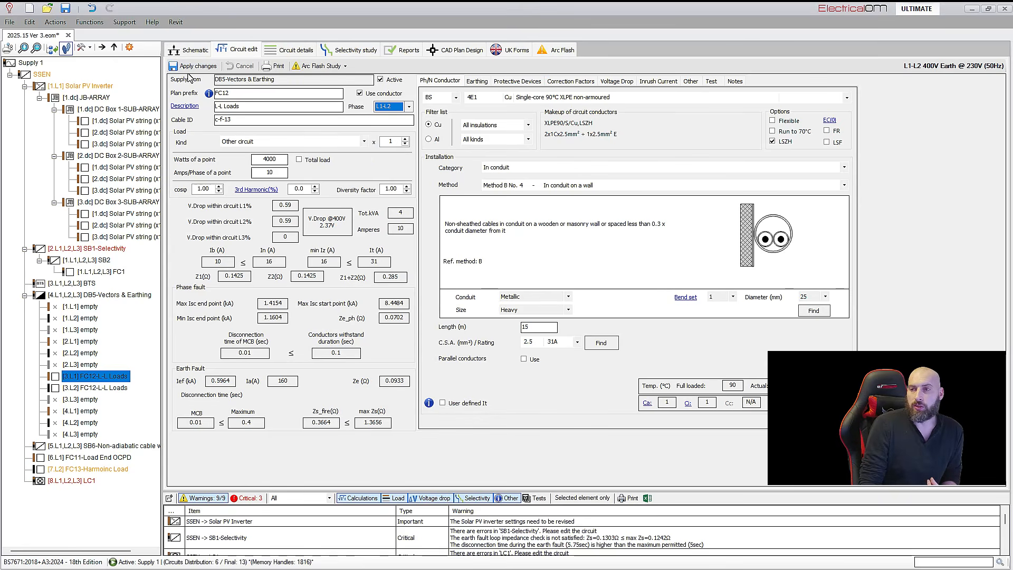
click(194, 52)
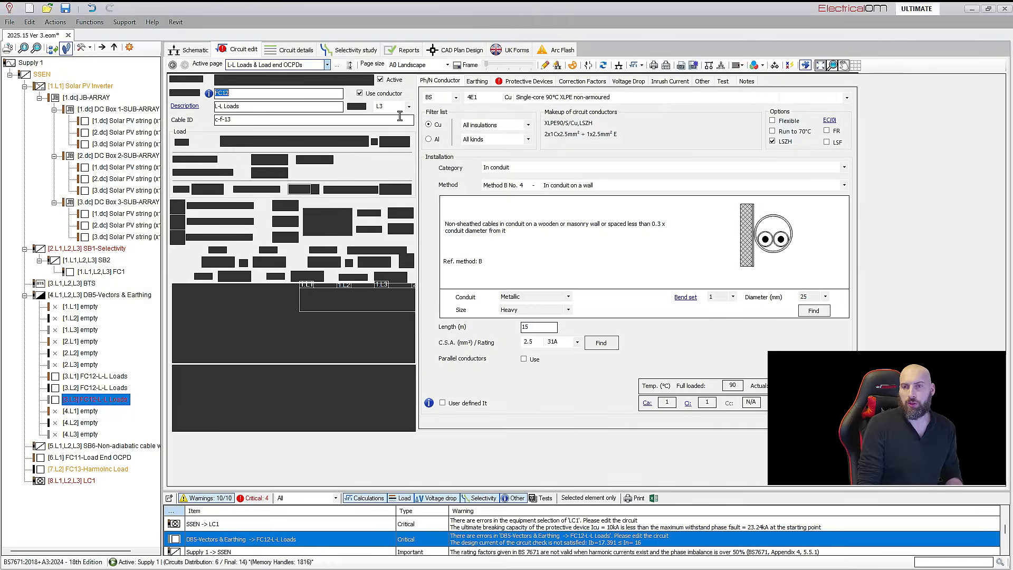
Set the phase of the FC12 L-L Loads circuit on way 3.L3 of DB5 to L3-L1 and apply the changes
click(409, 107)
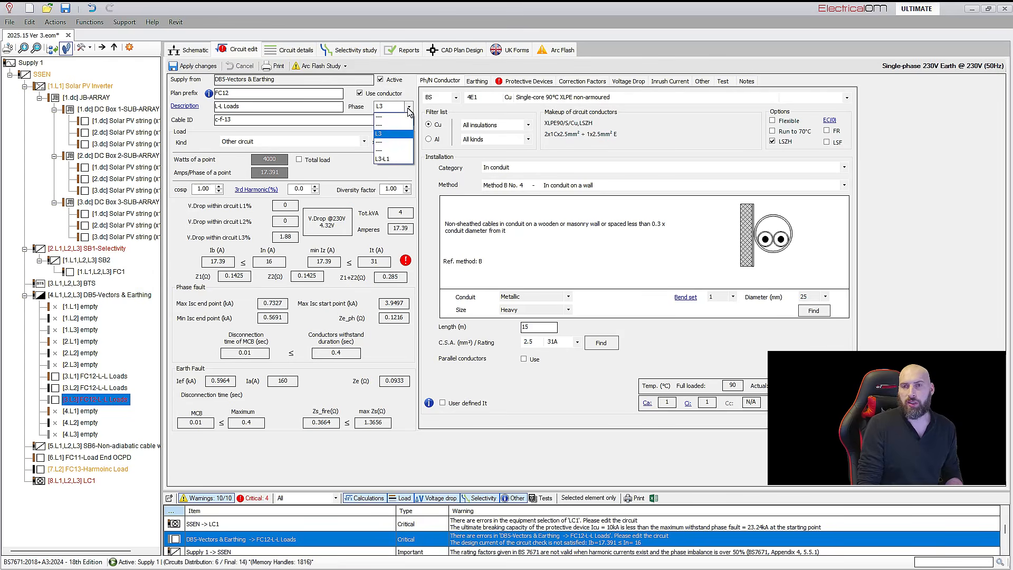
click(387, 160)
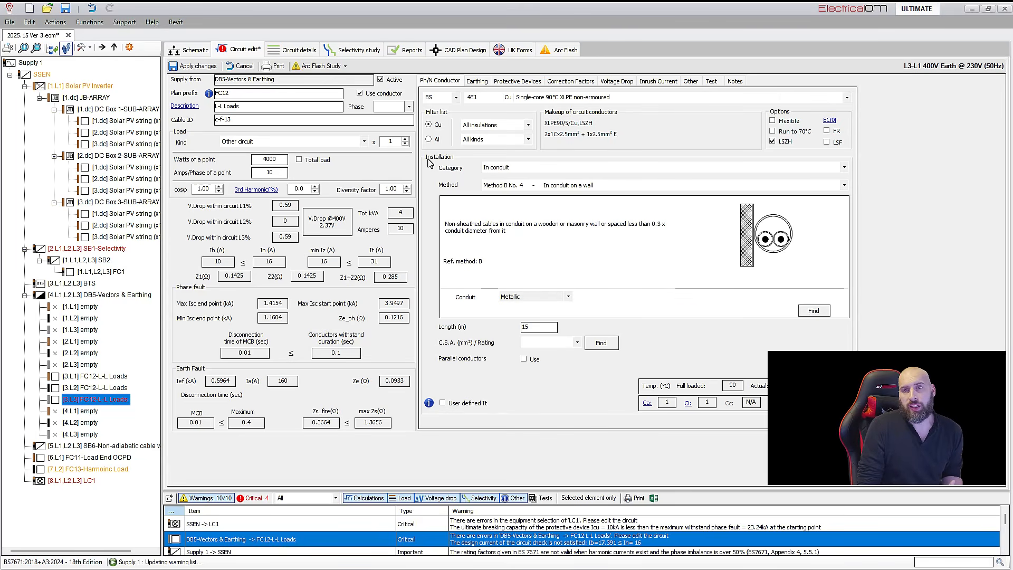
click(199, 66)
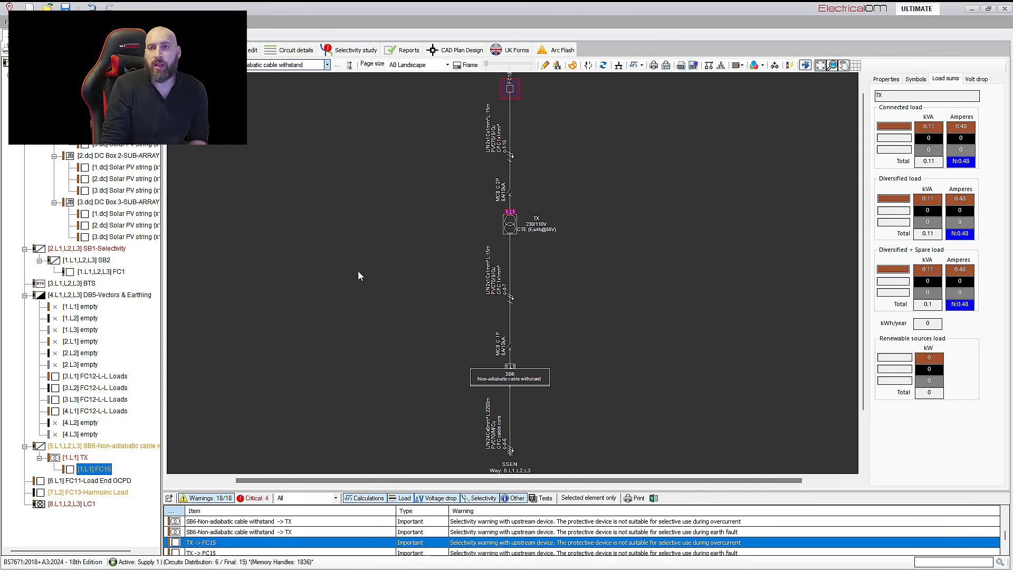
Open the FC15 circuit fed from the TX transformer for editing
click(252, 50)
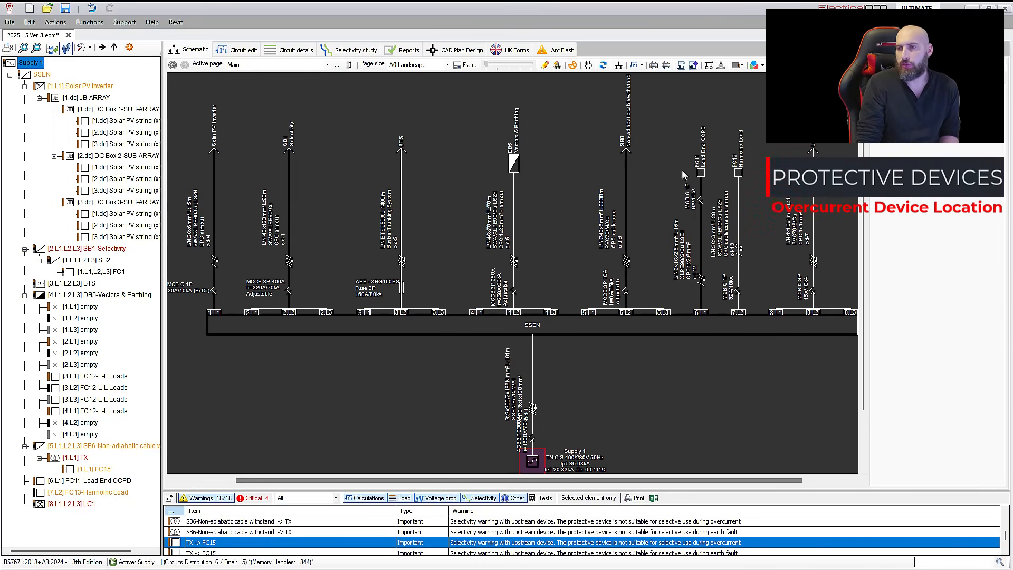
Inspect the load-end overcurrent device of circuit FC11 on the schematic and open its protective device settings
click(703, 186)
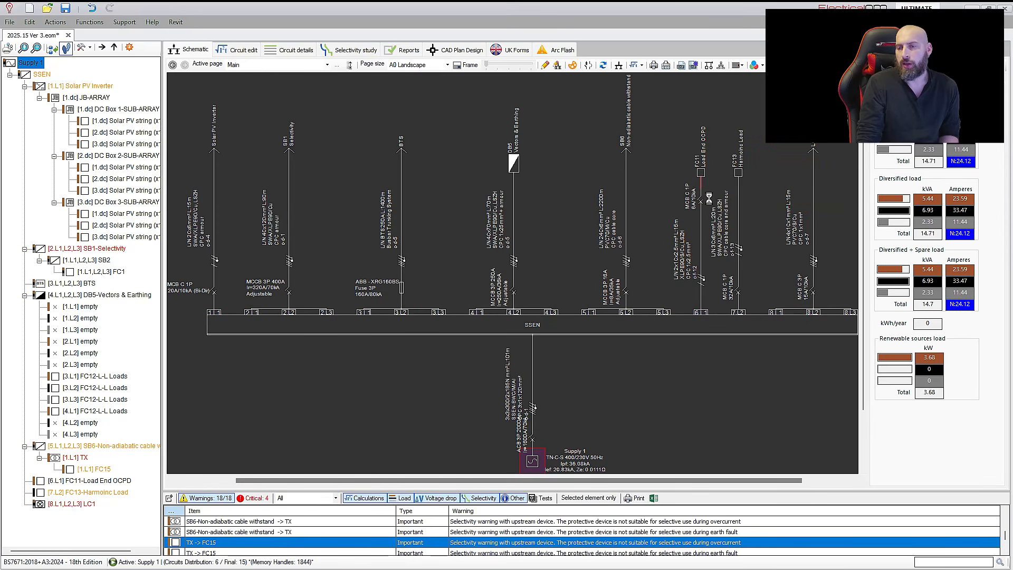
scroll(712, 198, up, 5)
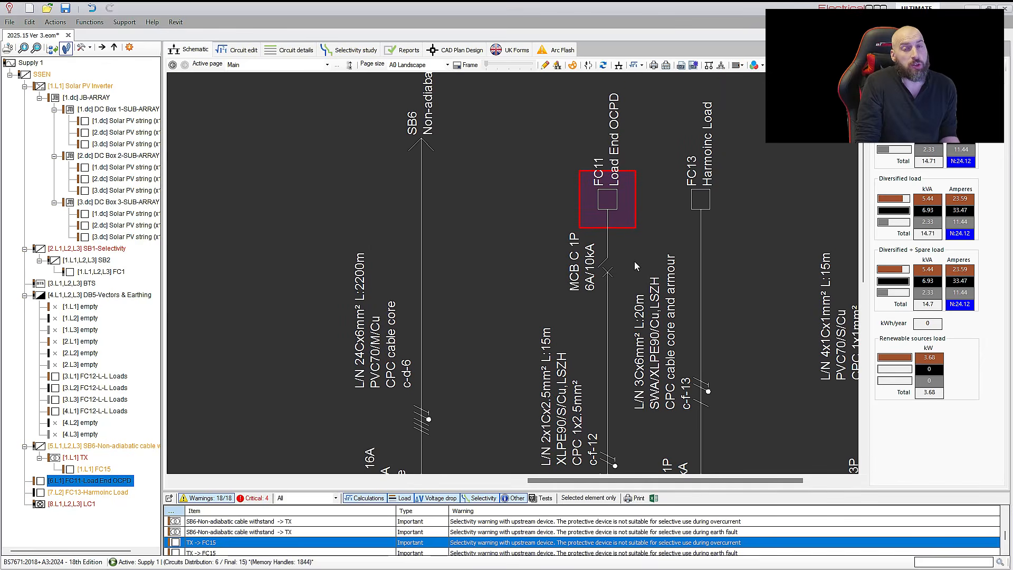
scroll(634, 260, down, 2)
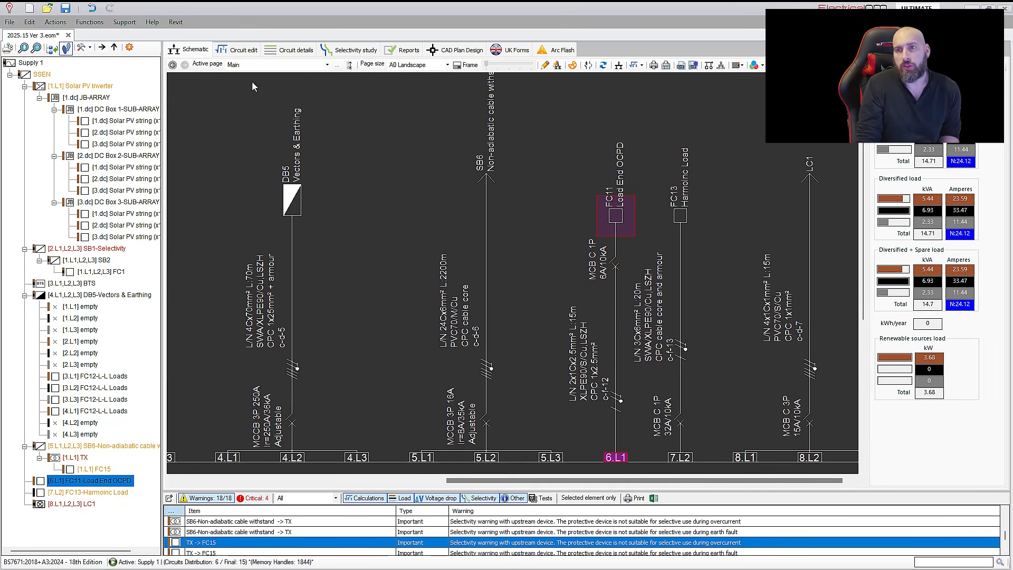
click(238, 50)
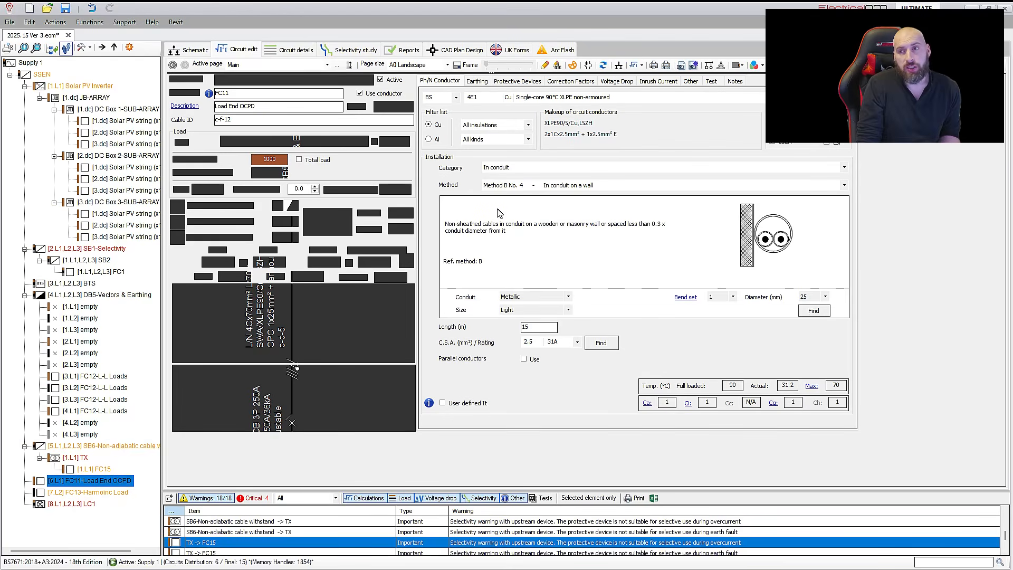
click(527, 81)
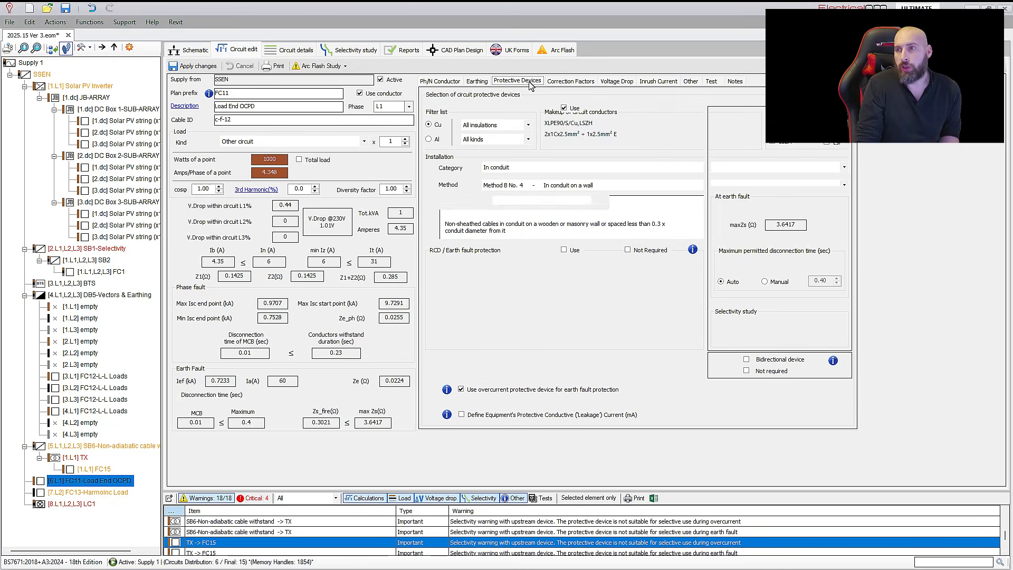
Review the overload device position and omission check options of circuit FC11, and return to the SSEN board on the main schematic
click(701, 83)
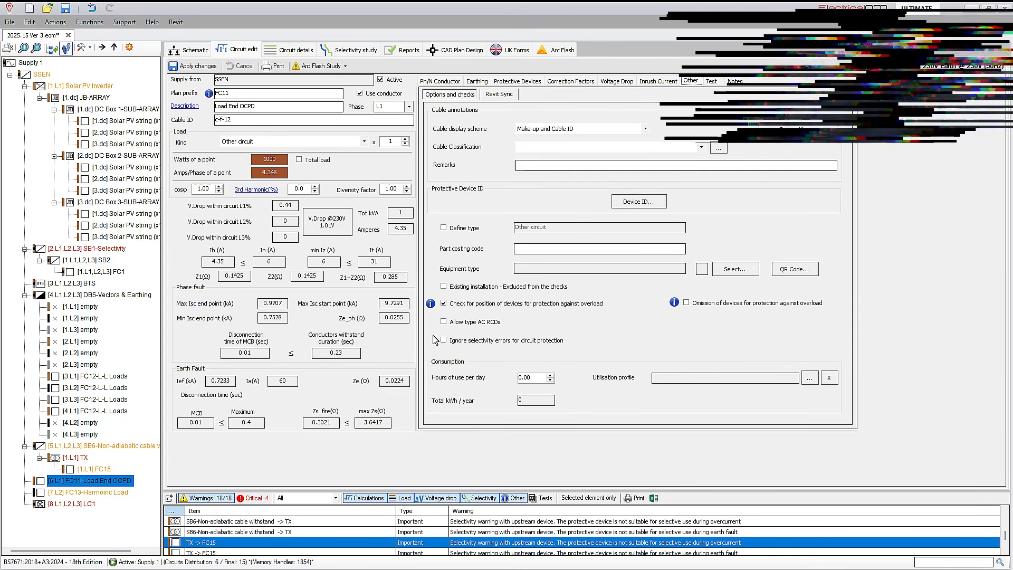
click(191, 50)
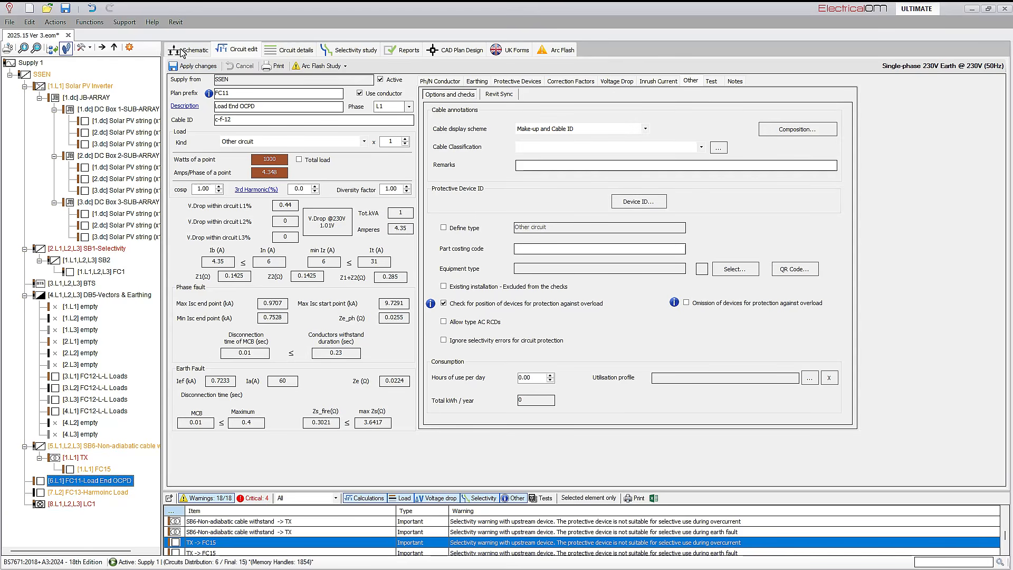
click(42, 75)
middle_drag(558, 223, 580, 317)
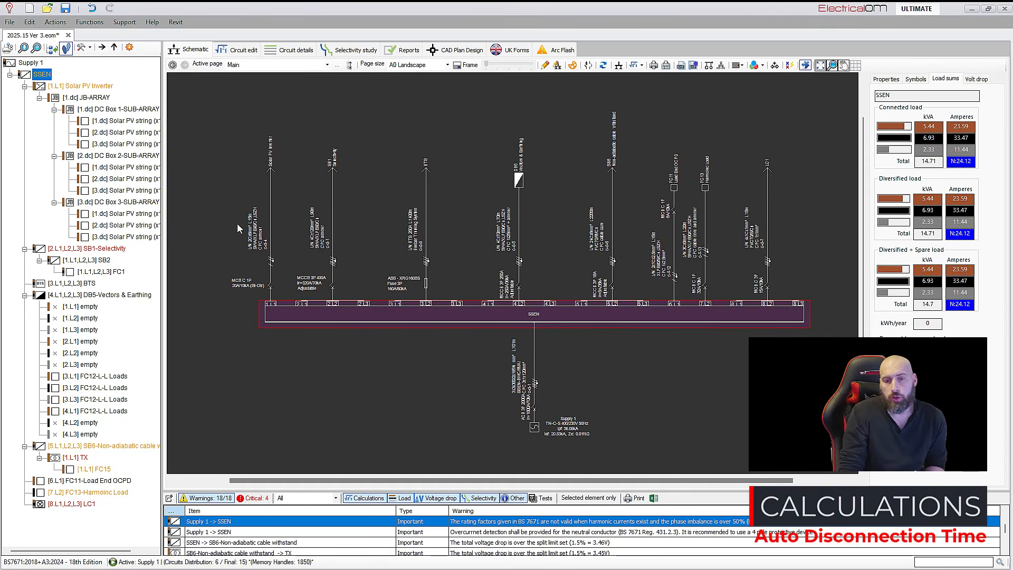
Open lighting column LC1 for editing, read the information note on its highway installation option, and return to the schematic
click(78, 504)
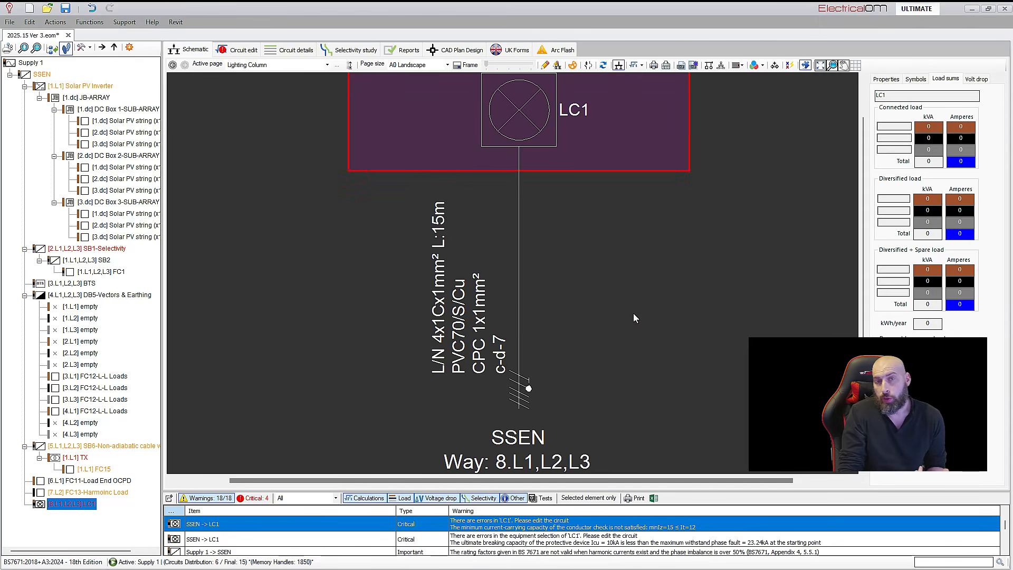
scroll(702, 253, down, 4)
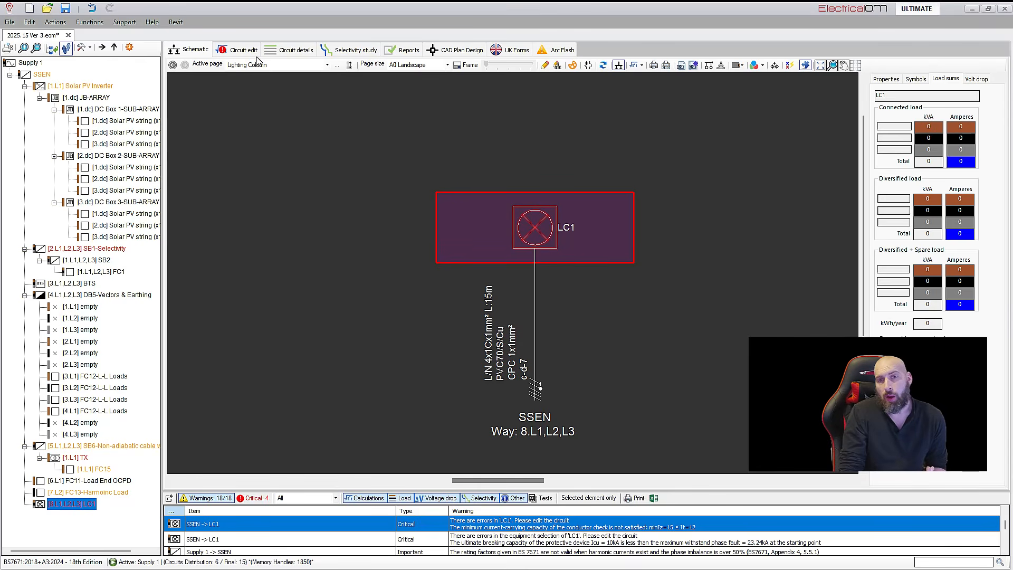
click(240, 52)
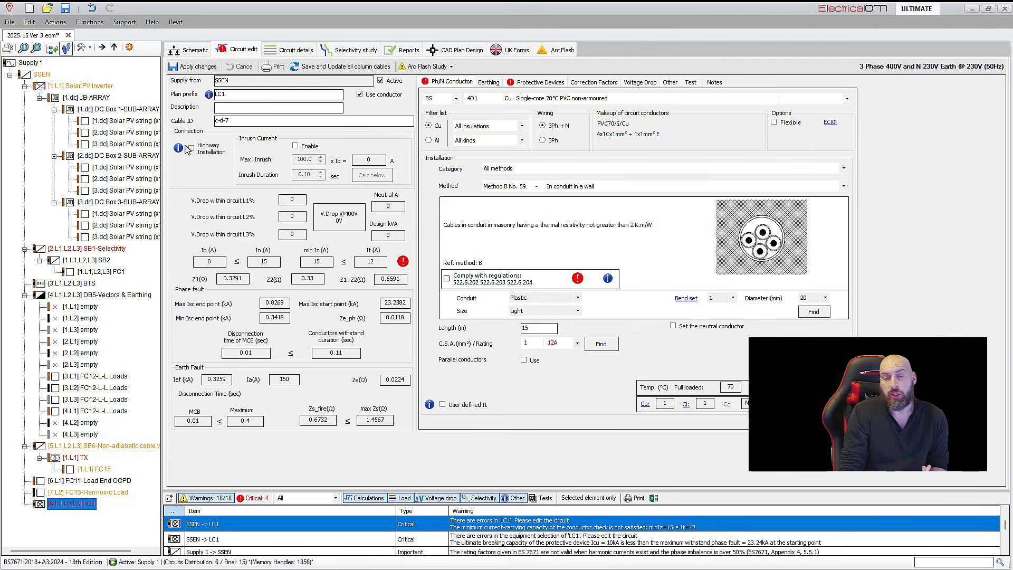
click(186, 149)
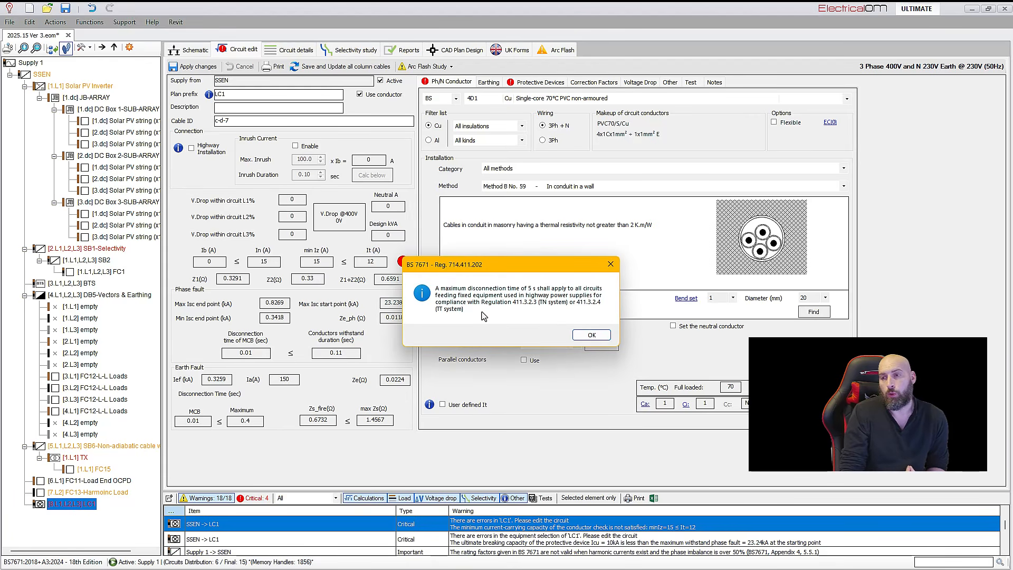
click(611, 264)
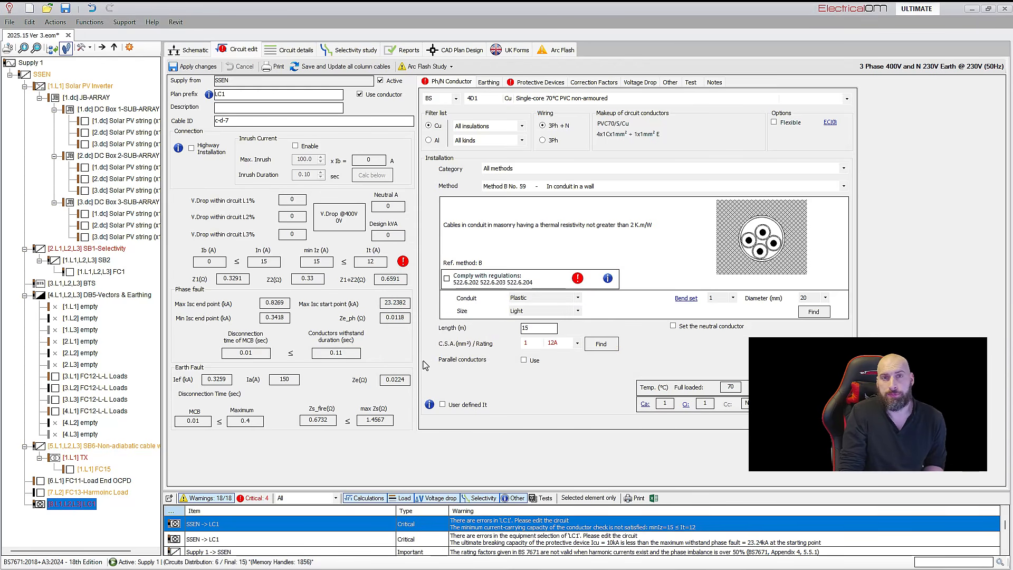
click(193, 66)
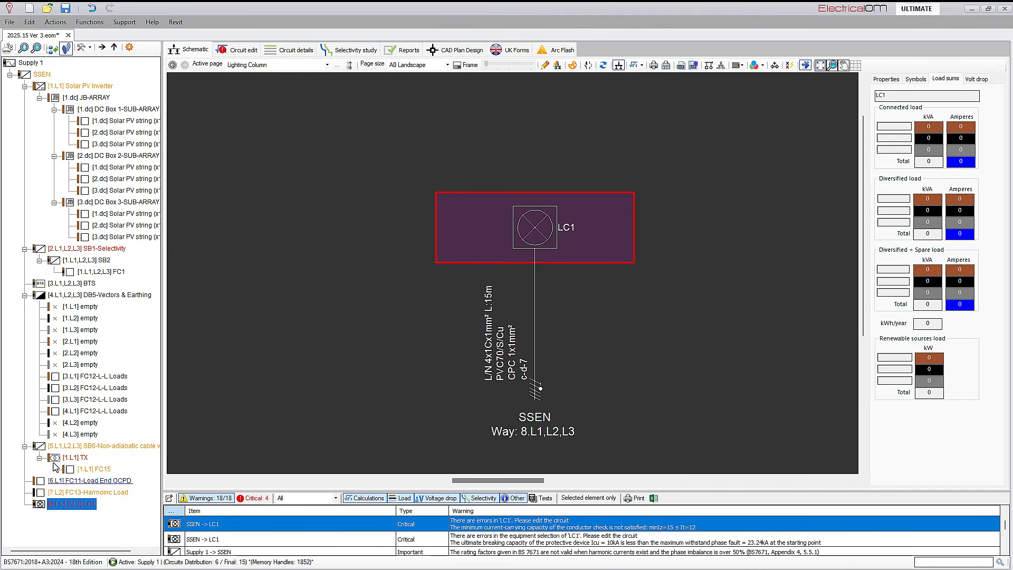
Set the separate CPC material of board DB5 to Cu, review the CPC insulation options and apply the changes
click(42, 74)
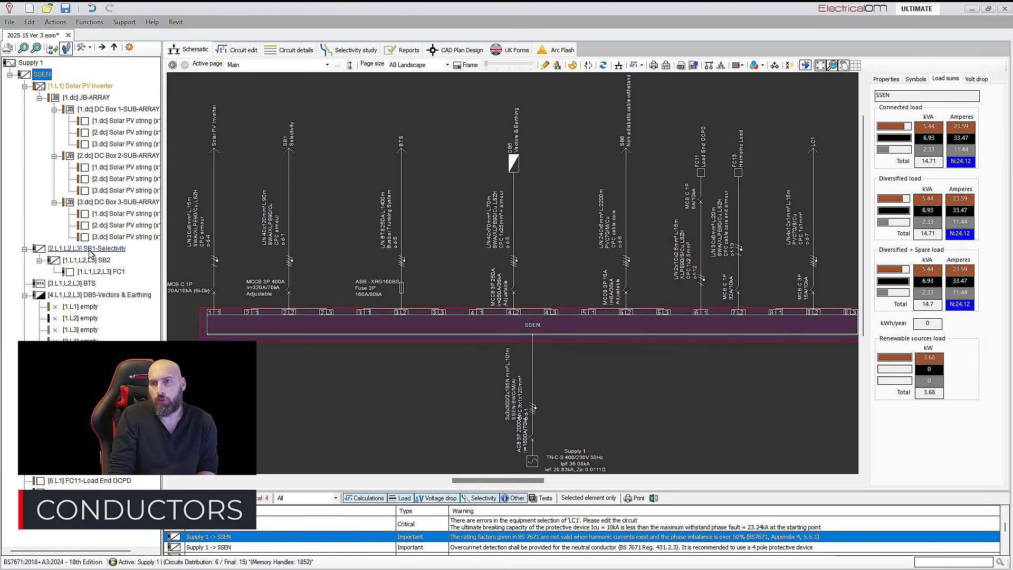
click(113, 297)
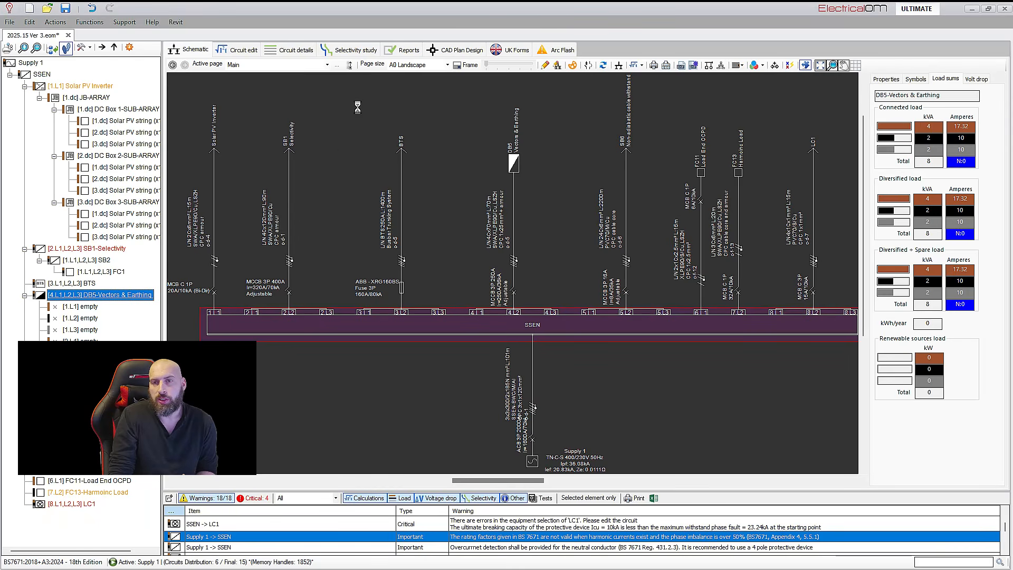
click(242, 51)
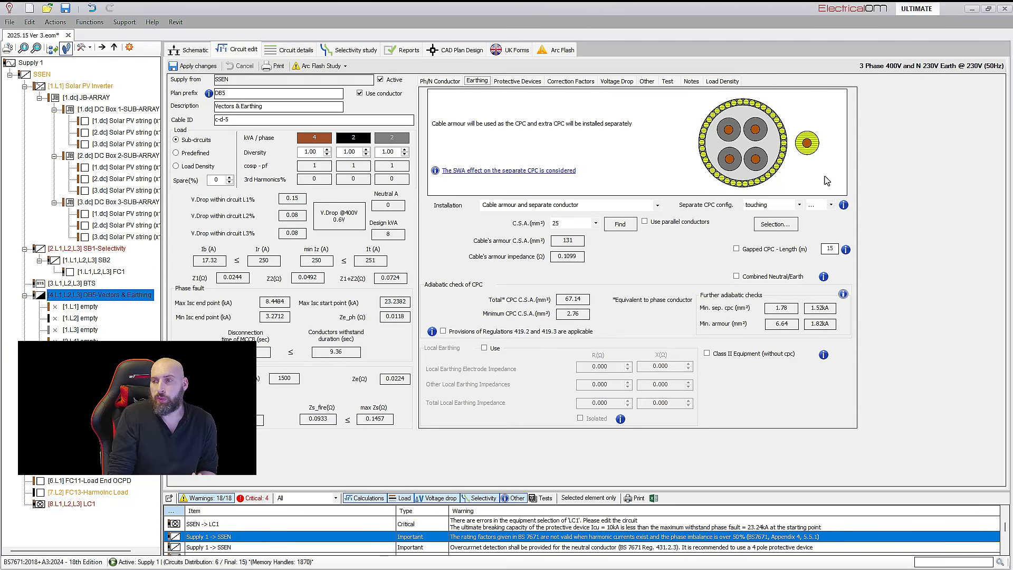
click(831, 205)
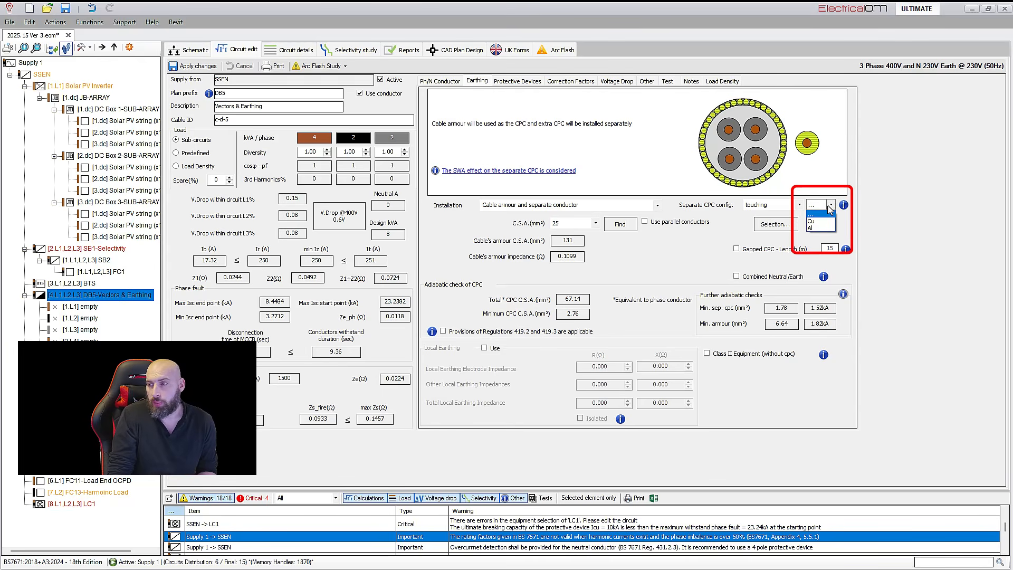
click(821, 221)
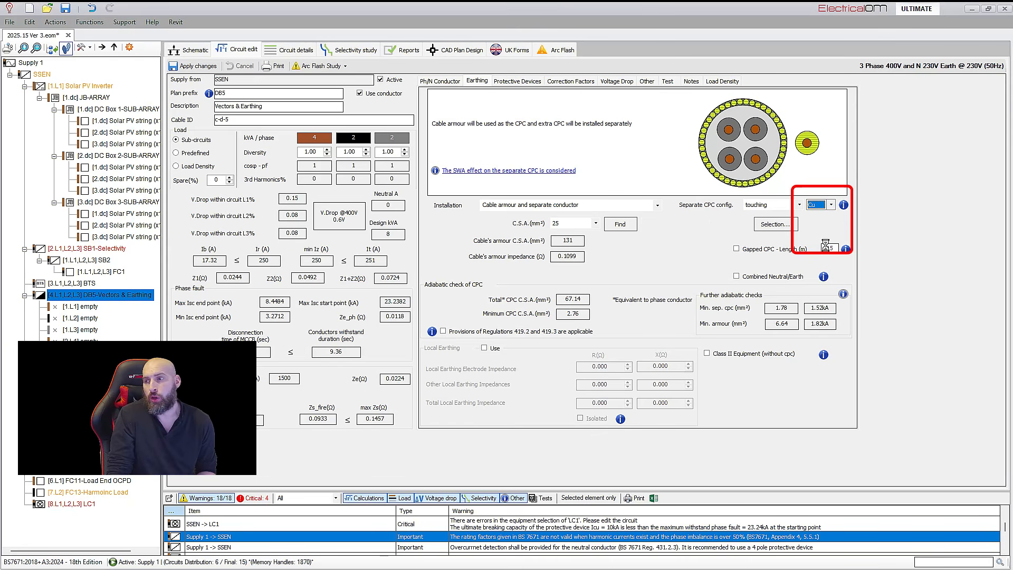
click(832, 220)
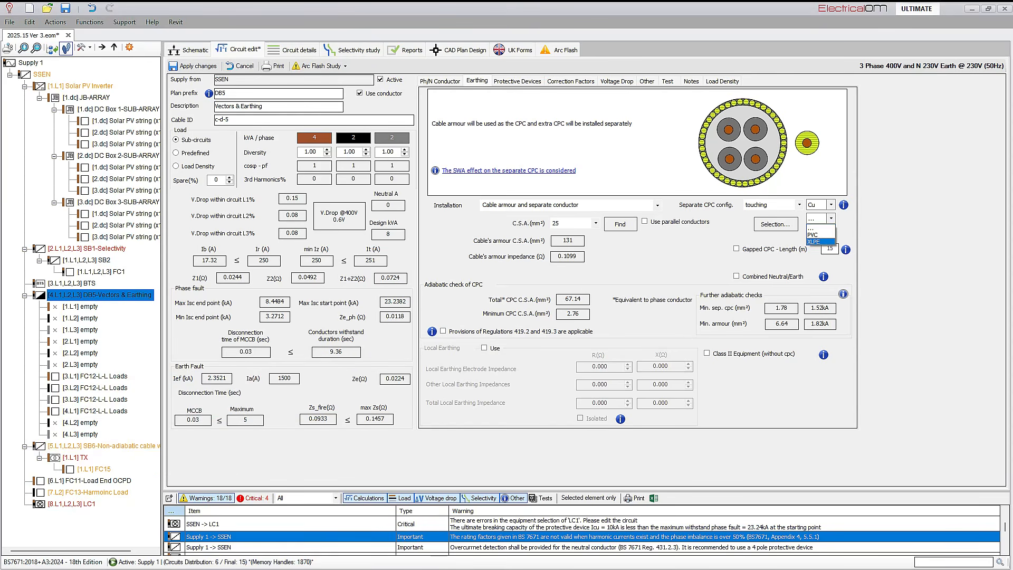
click(400, 289)
click(198, 66)
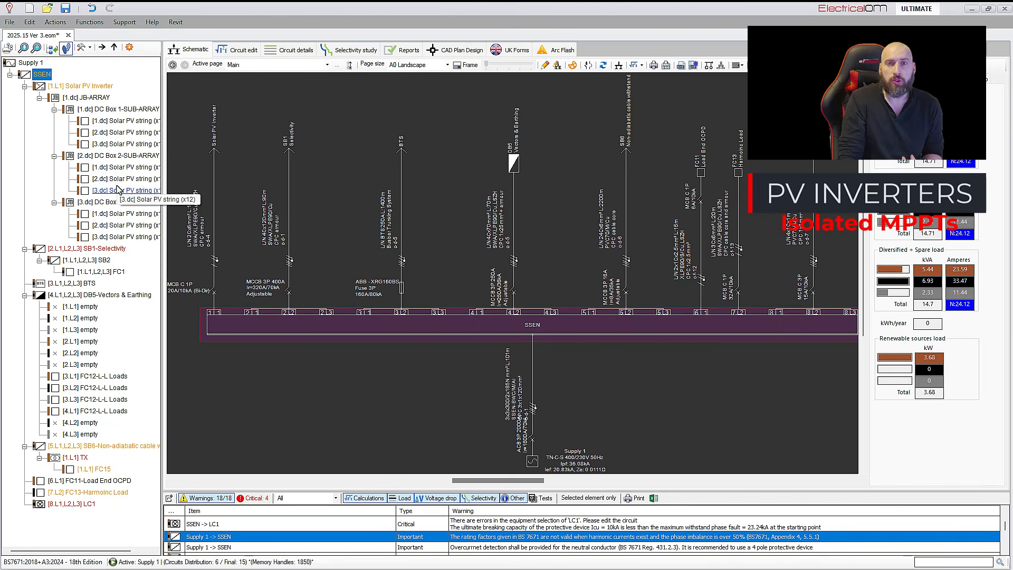
Examine the Solar PV Inverter settings, including the isolated MPPTs option, and return to the schematic without changing them
click(81, 86)
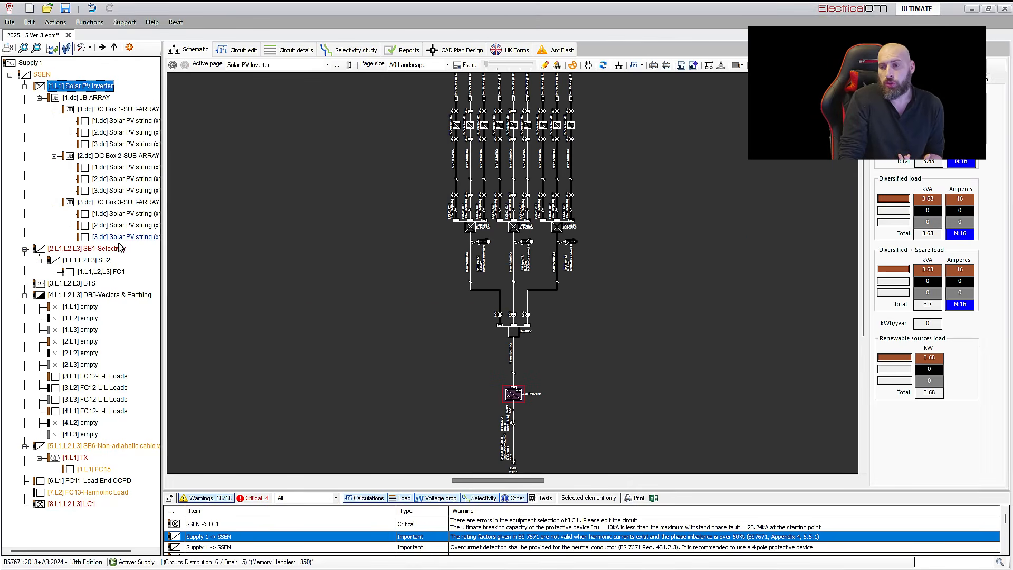
scroll(562, 366, up, 3)
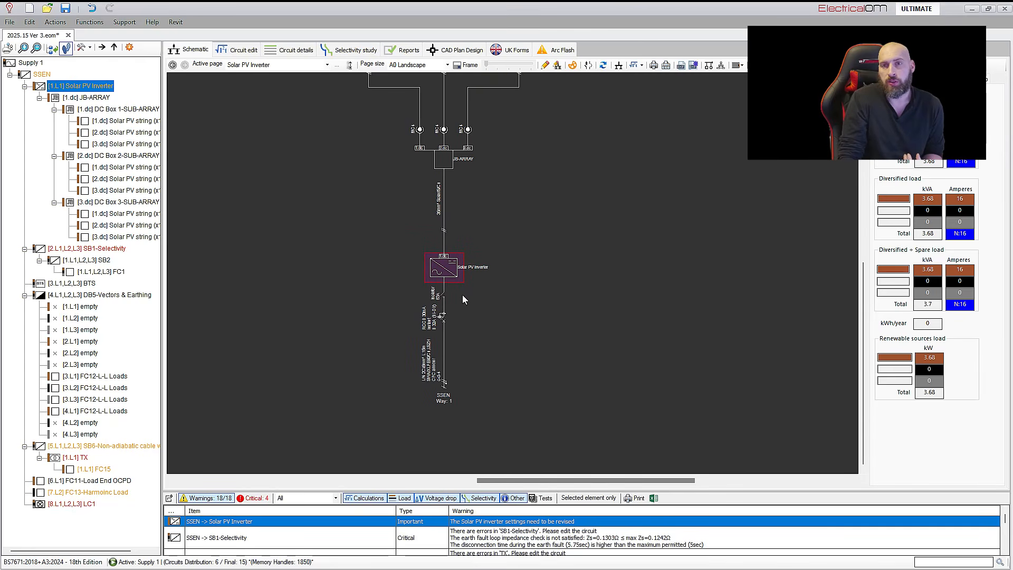
click(237, 48)
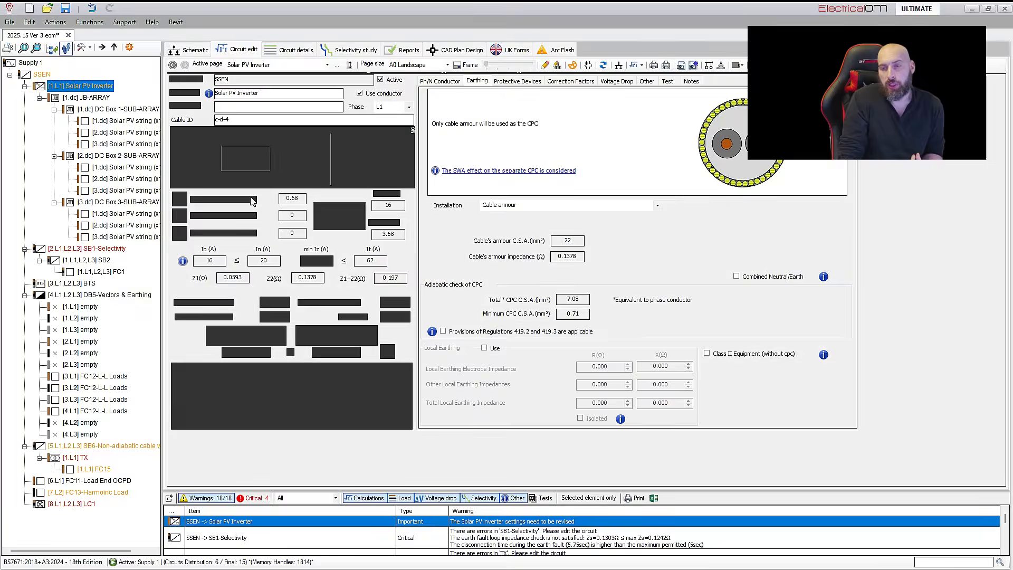
click(243, 180)
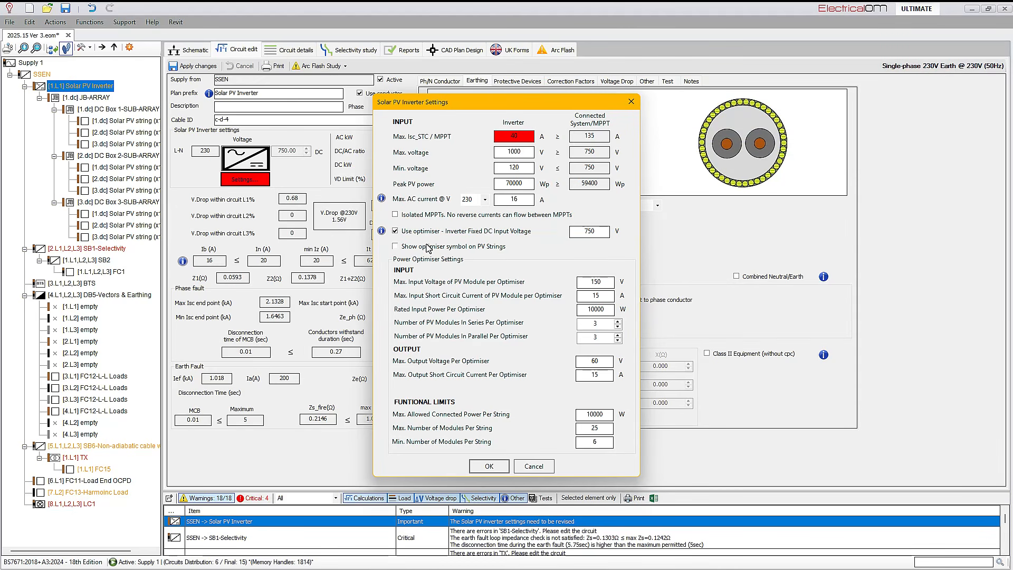
click(632, 102)
click(198, 66)
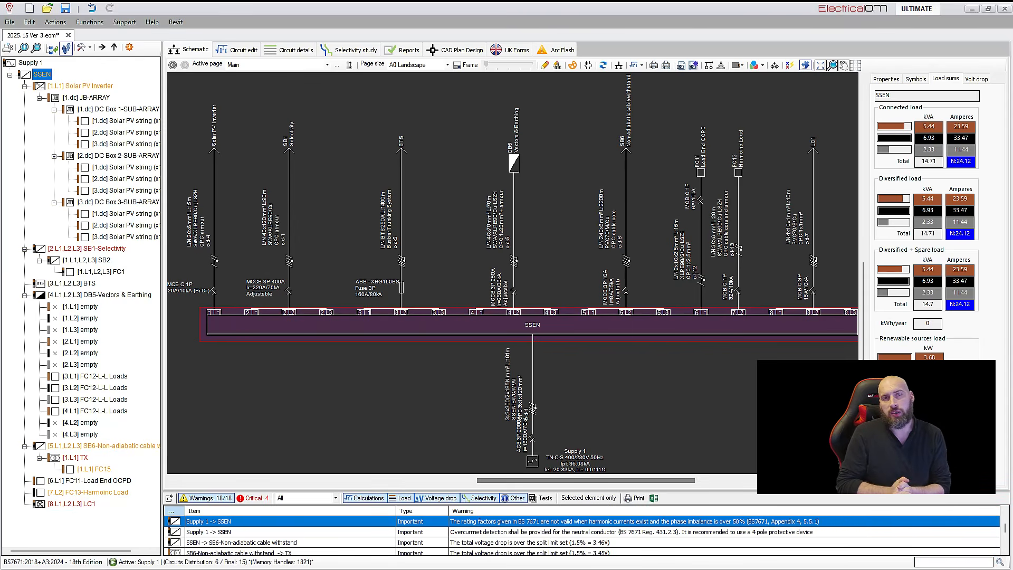
Open board SB6 for editing and inspect its disconnection time and conductors' withstand duration
double_click(142, 446)
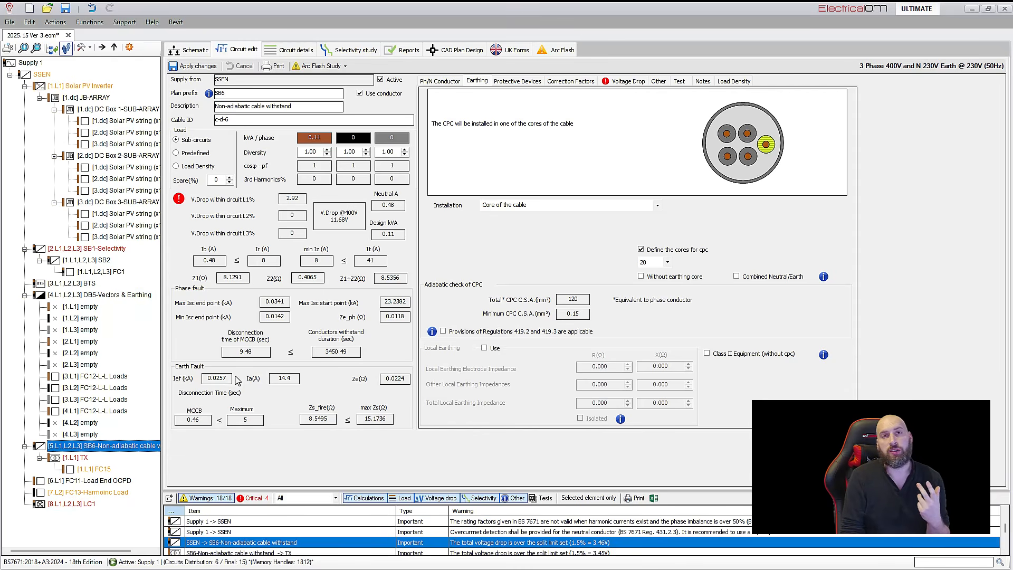
click(260, 353)
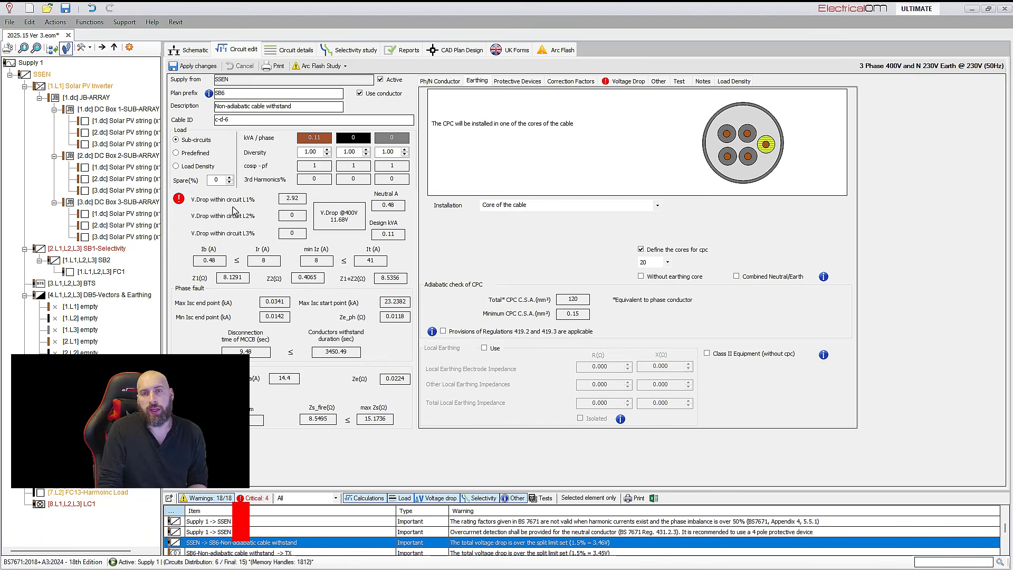
Examine the miscellaneous and spare items in the materials cost templates and close the templates
click(85, 26)
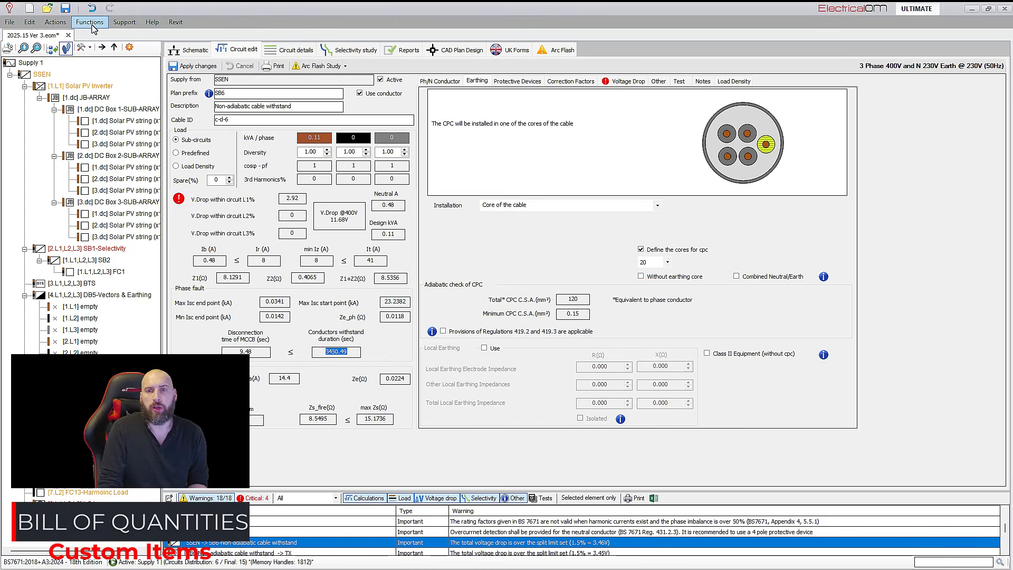
click(91, 24)
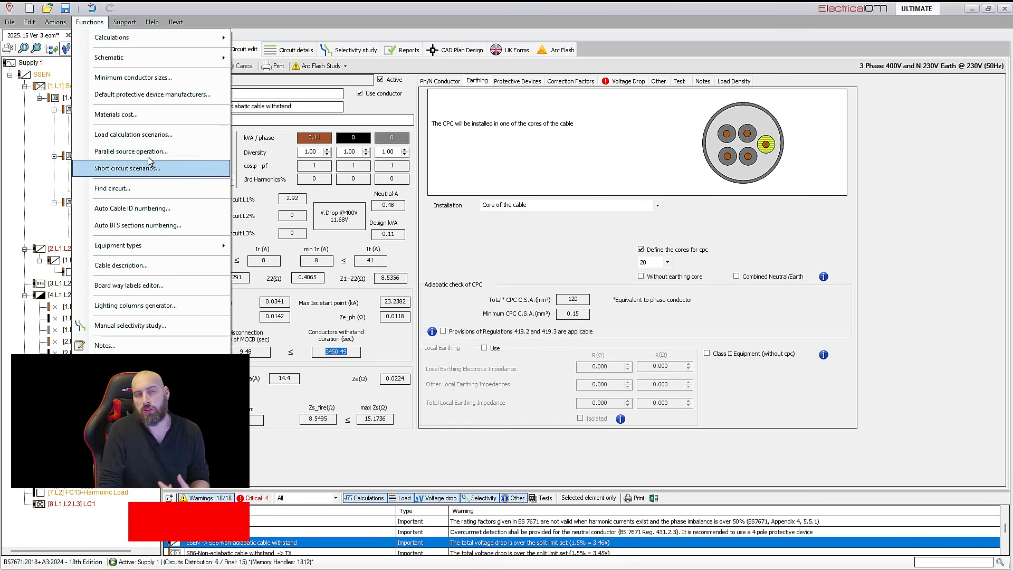
click(196, 116)
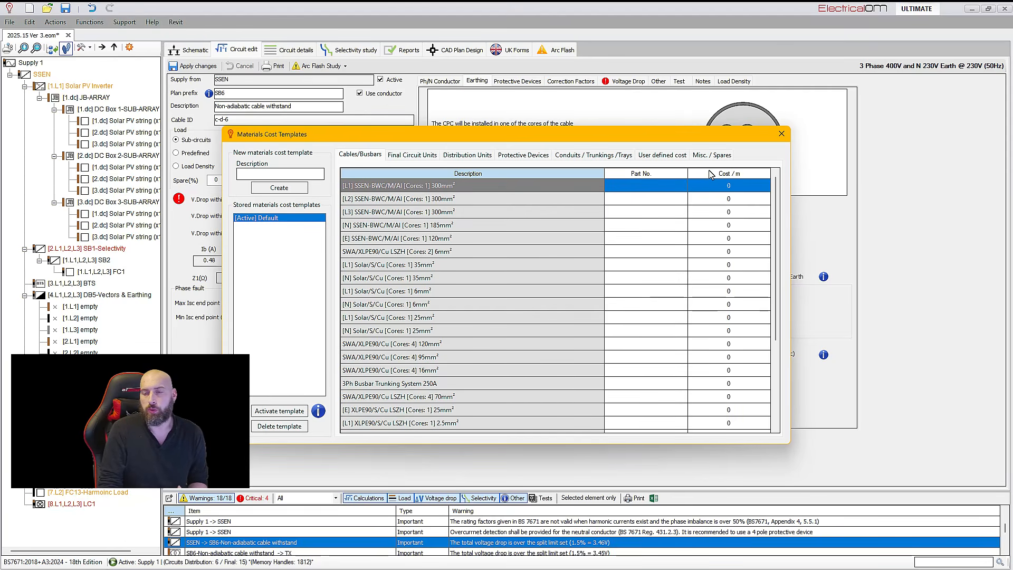
click(712, 155)
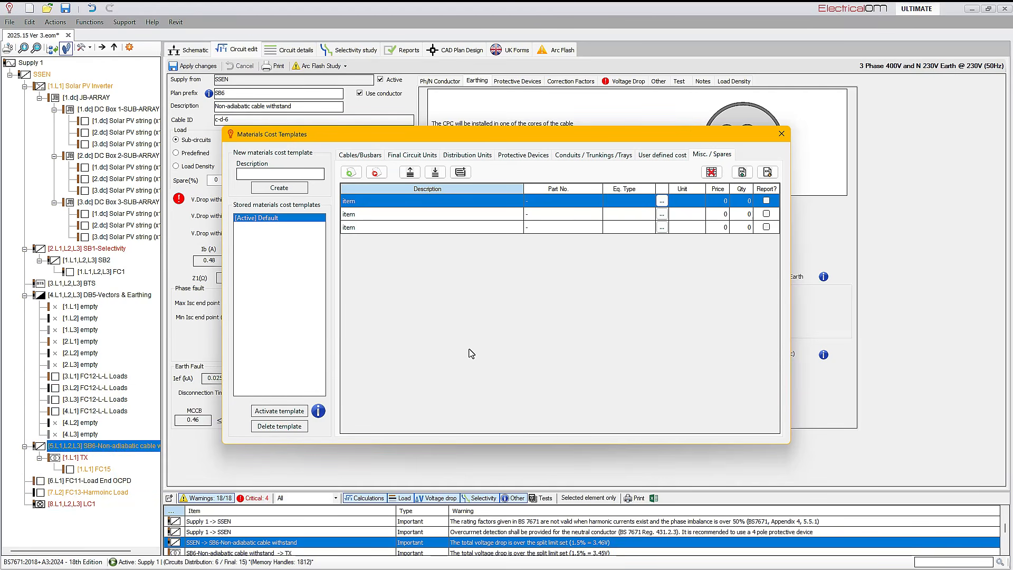
click(782, 133)
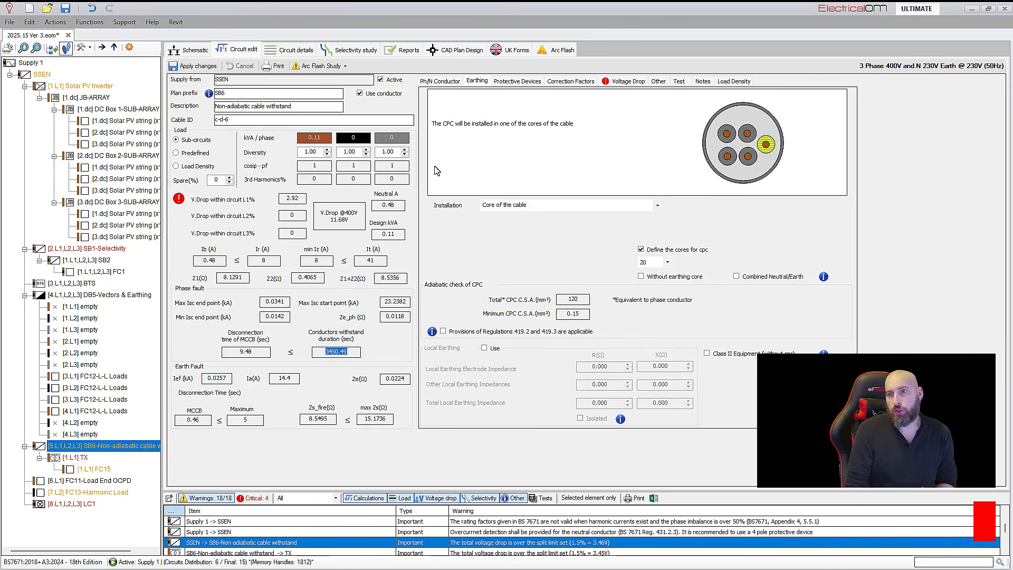
Review the general report options for excluding lengths, and inspect the SSEN circuit length in the analytical calculations report
click(406, 51)
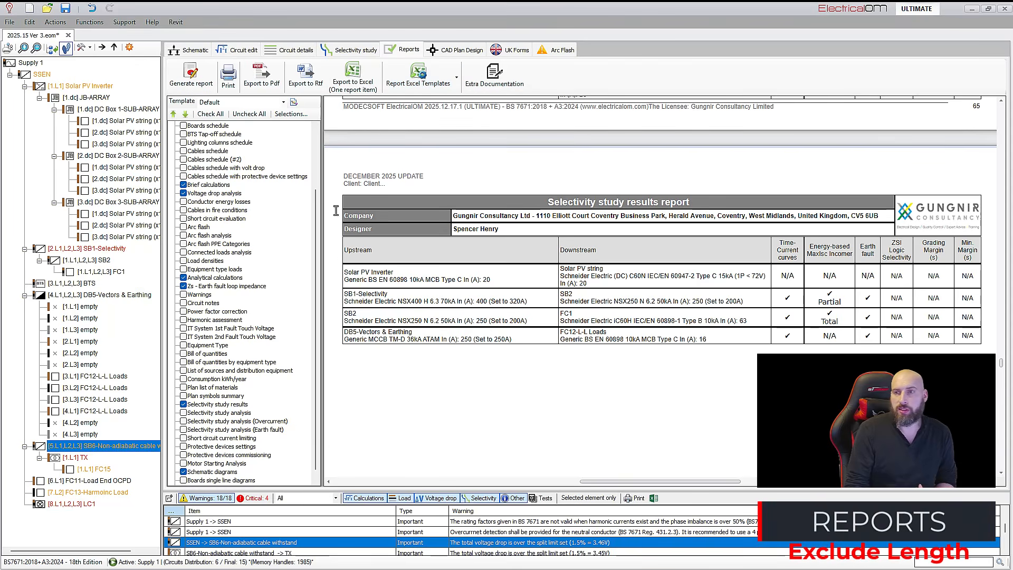
click(290, 114)
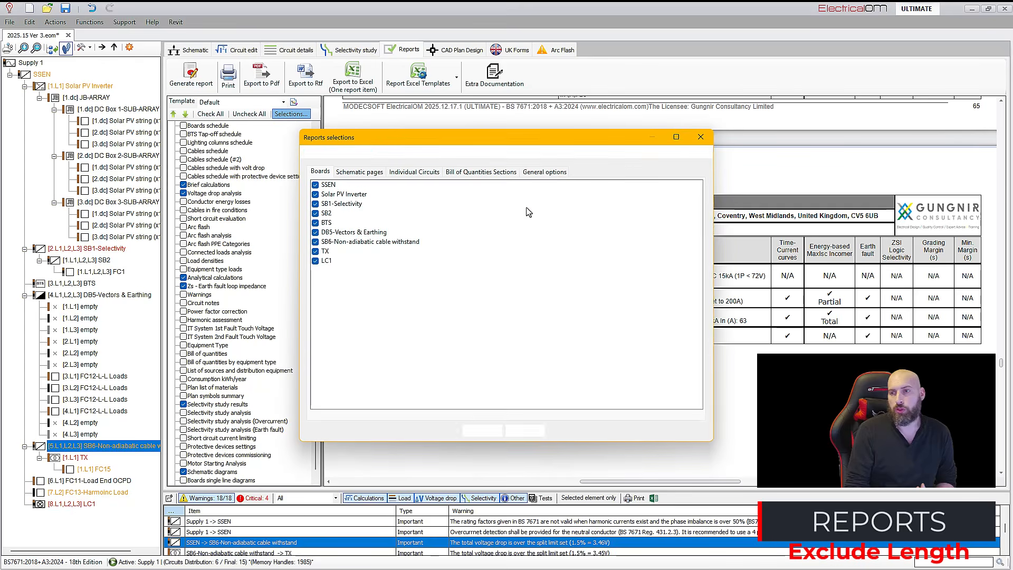
click(547, 173)
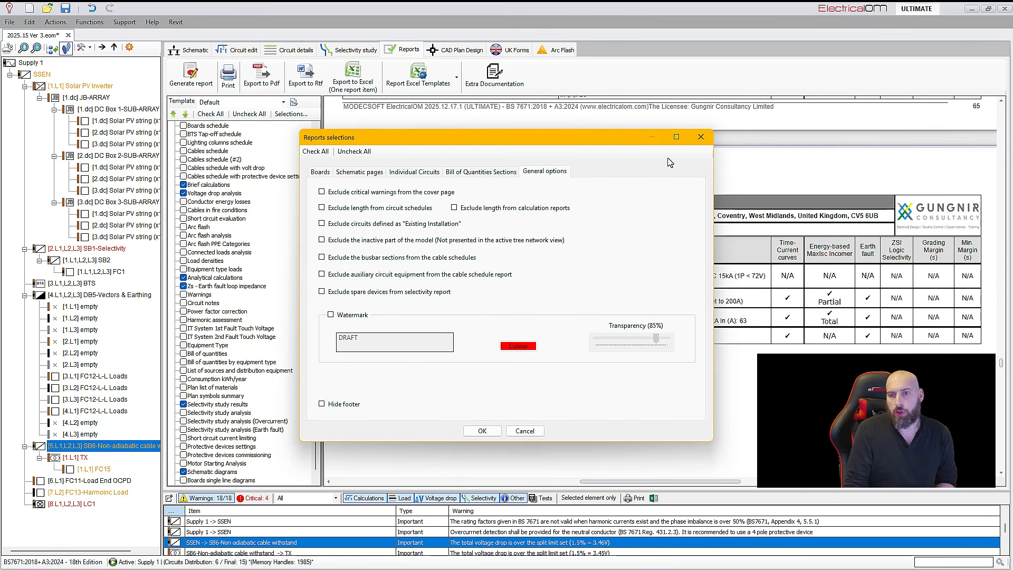
click(701, 137)
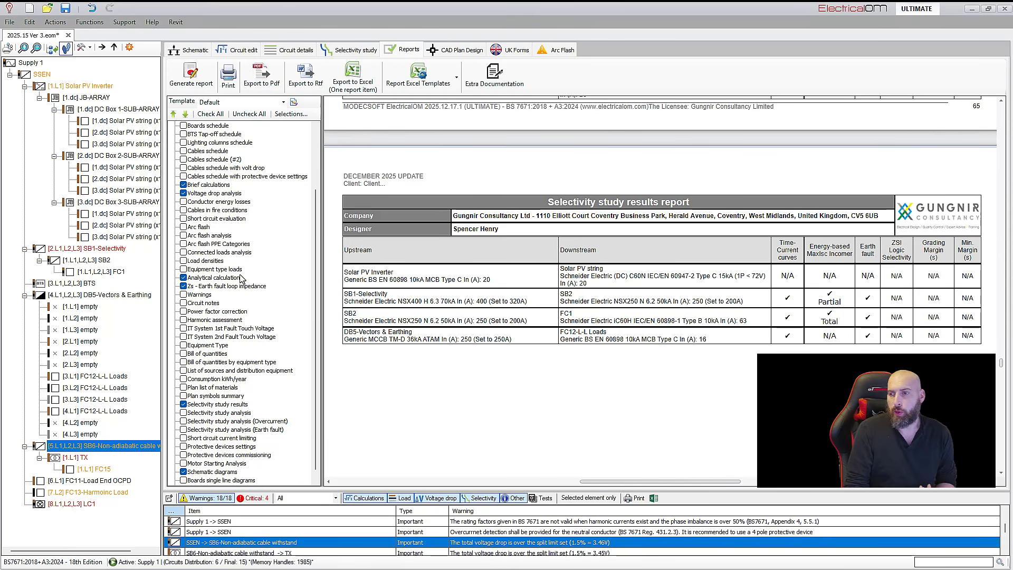
click(240, 278)
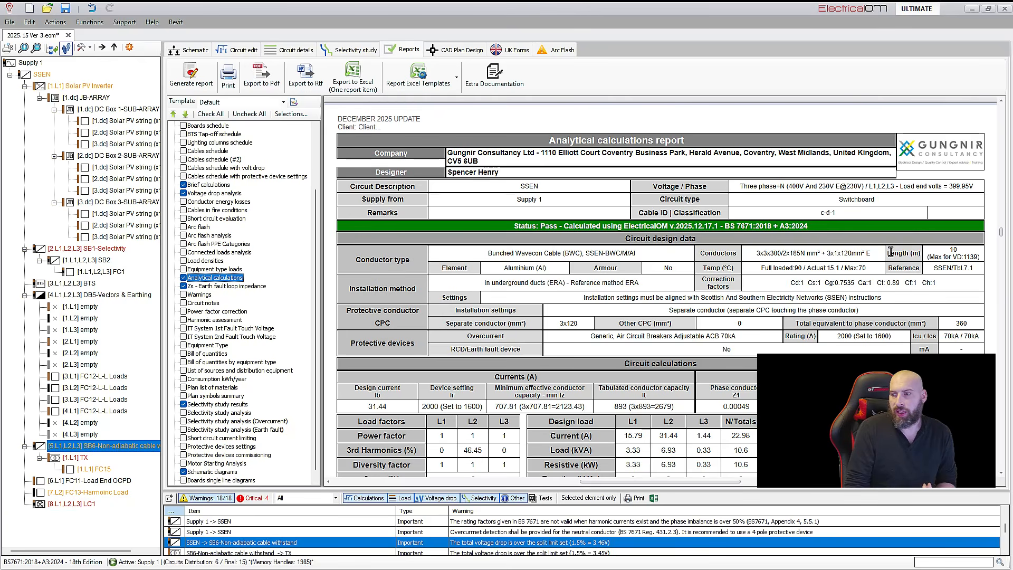
drag(959, 250, 926, 249)
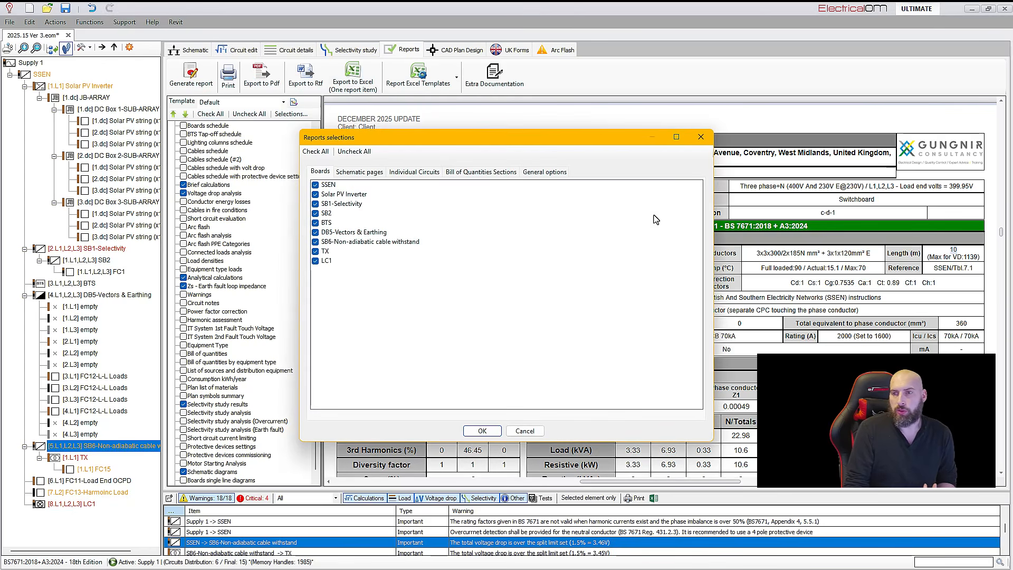
Exclude the length from calculation reports in the general report options and regenerate the report
click(549, 173)
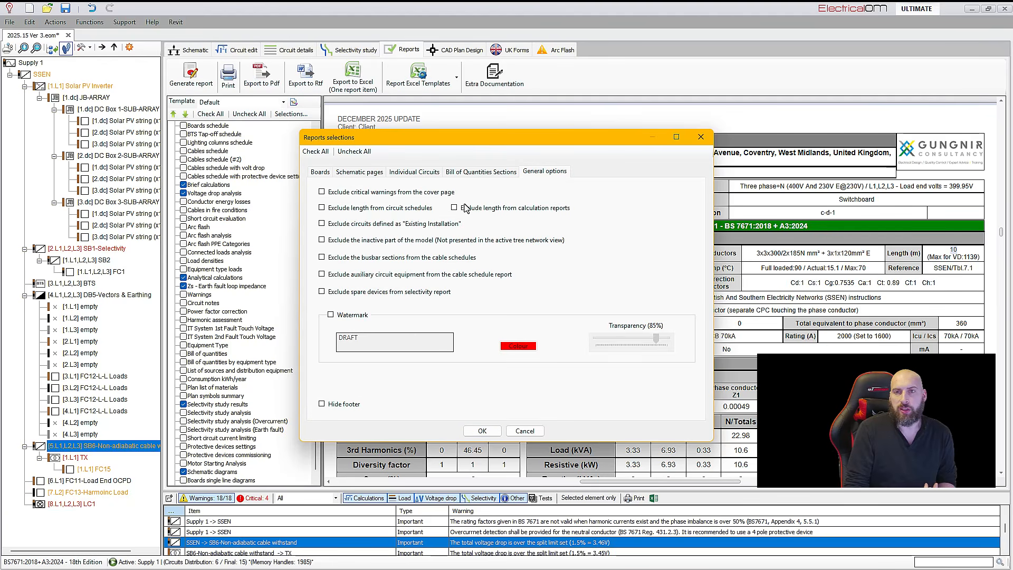
click(484, 430)
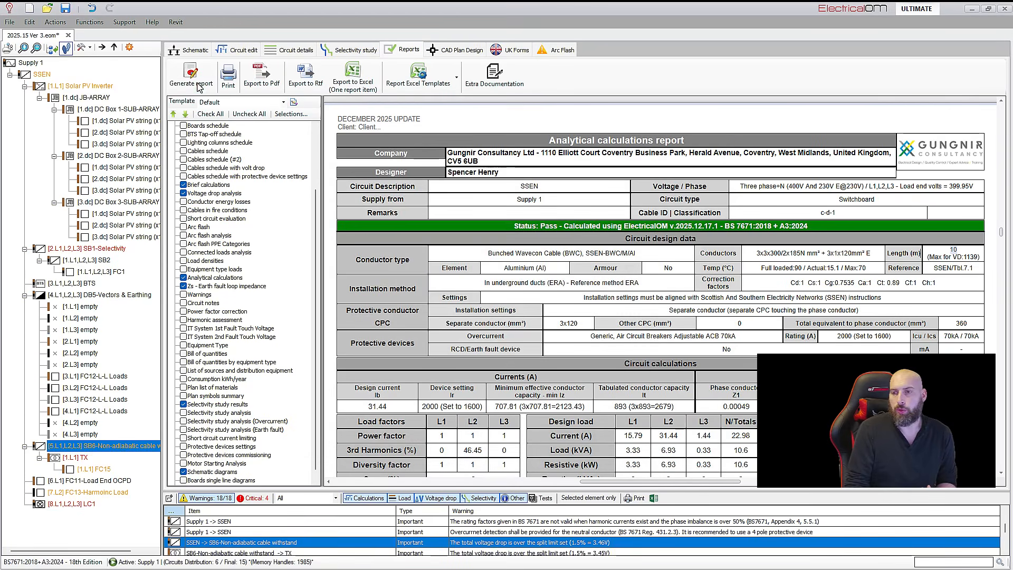
click(535, 339)
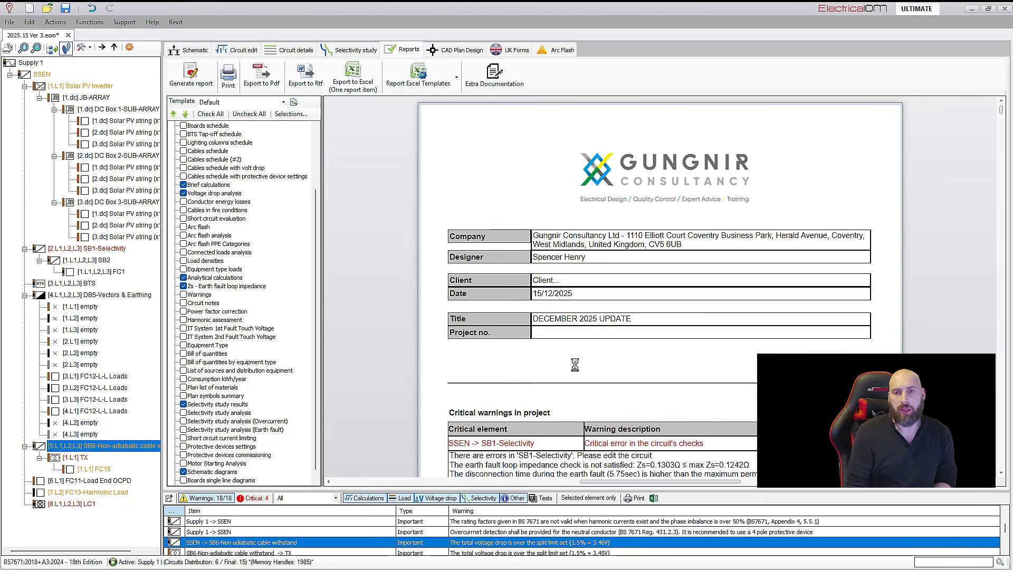
Check the voltage drop analysis and the length field of the analytical calculations in the regenerated report
click(214, 195)
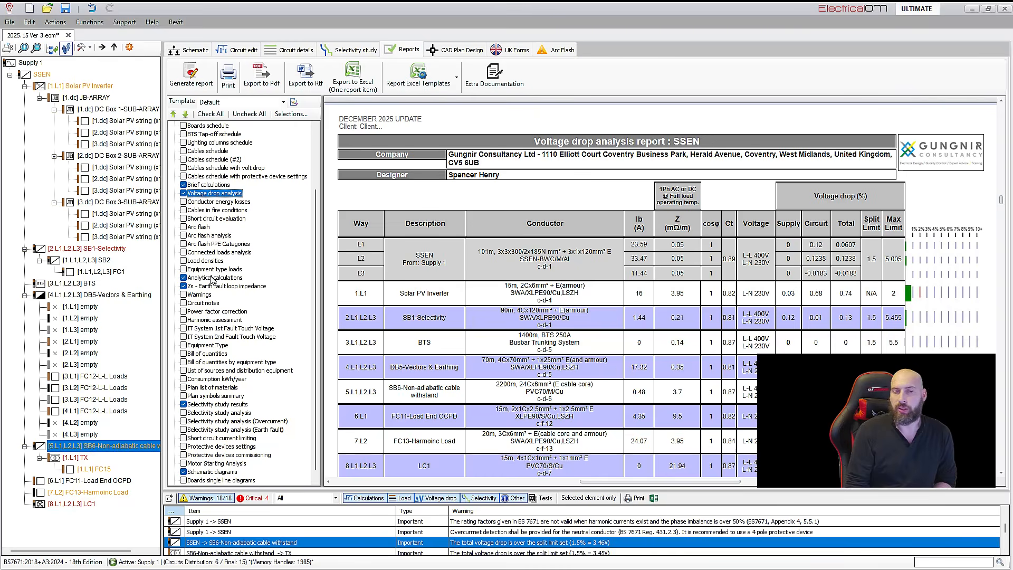
click(214, 277)
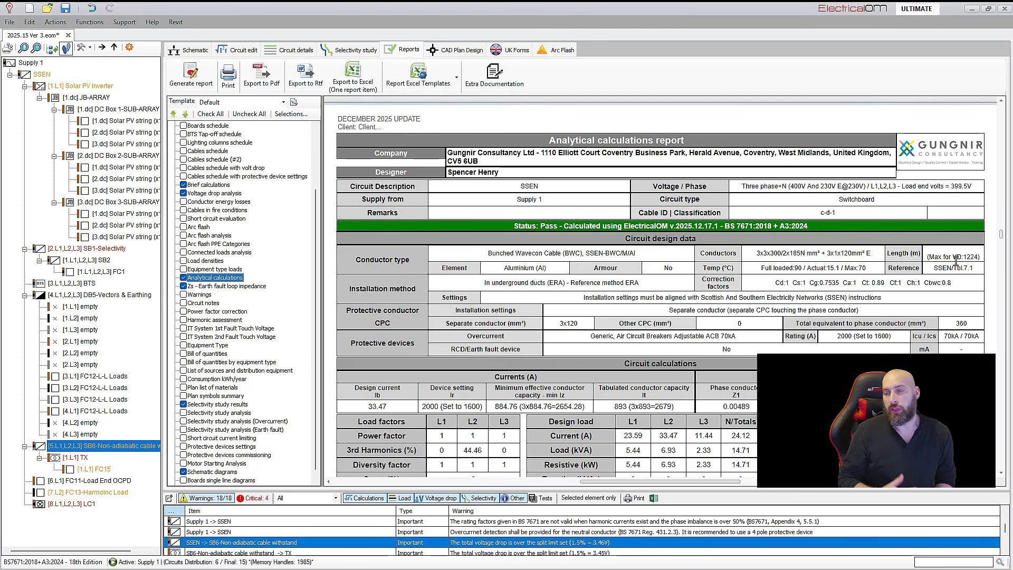